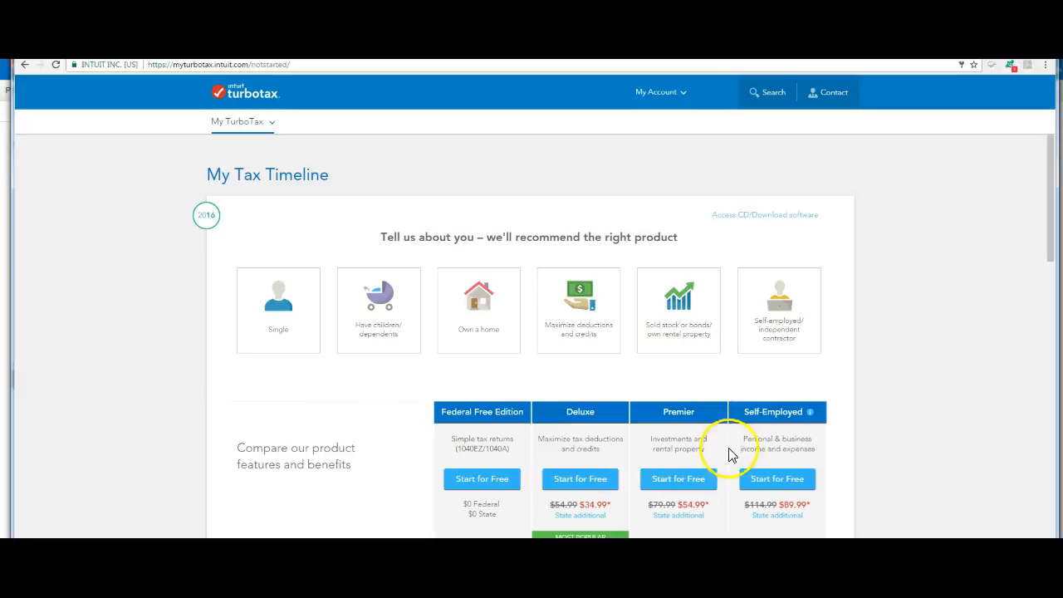
- Start the Self-Employed edition, enter the first name and birth date, and choose Good as the feeling about doing taxes
{"action": "left_click", "coordinate": [785, 486]}
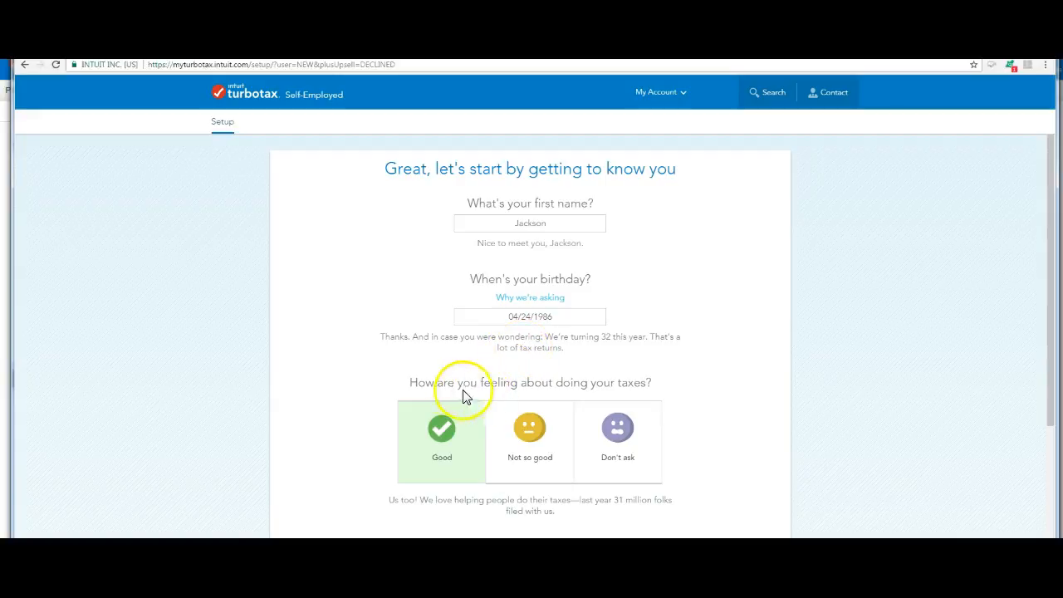
{"action": "left_click", "coordinate": [442, 429]}
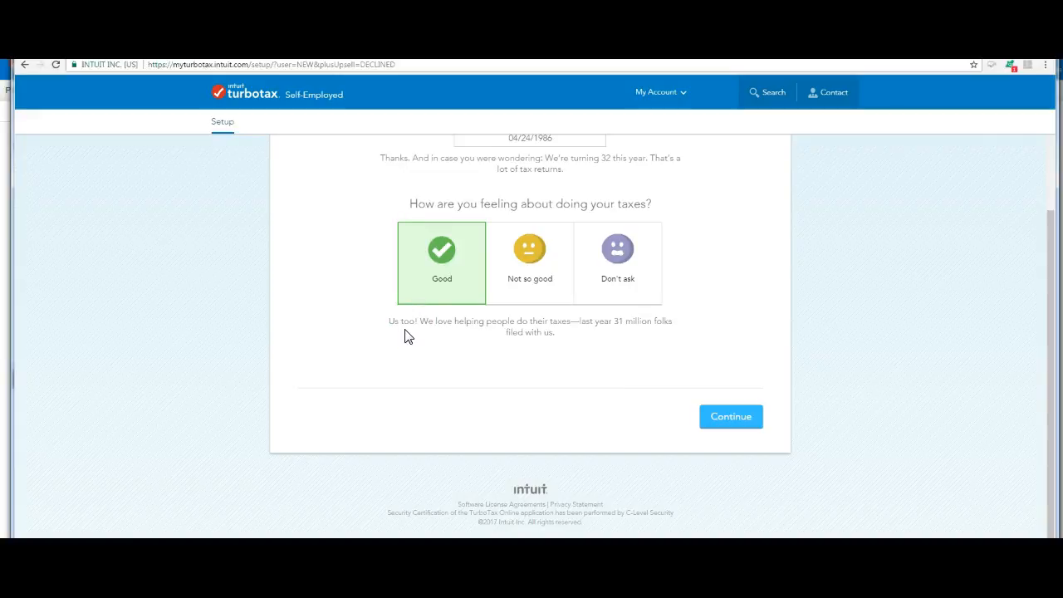
{"action": "left_click", "coordinate": [739, 422]}
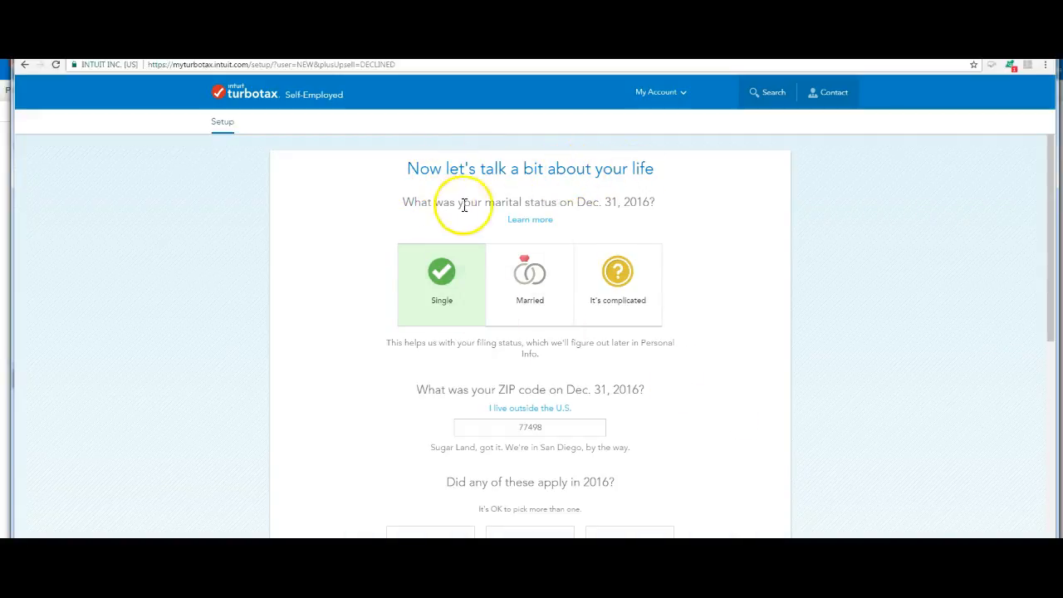
- Set the marital status to Single, fill in the ZIP code, mark Paid rent for 2016, and continue
{"action": "left_click", "coordinate": [442, 299]}
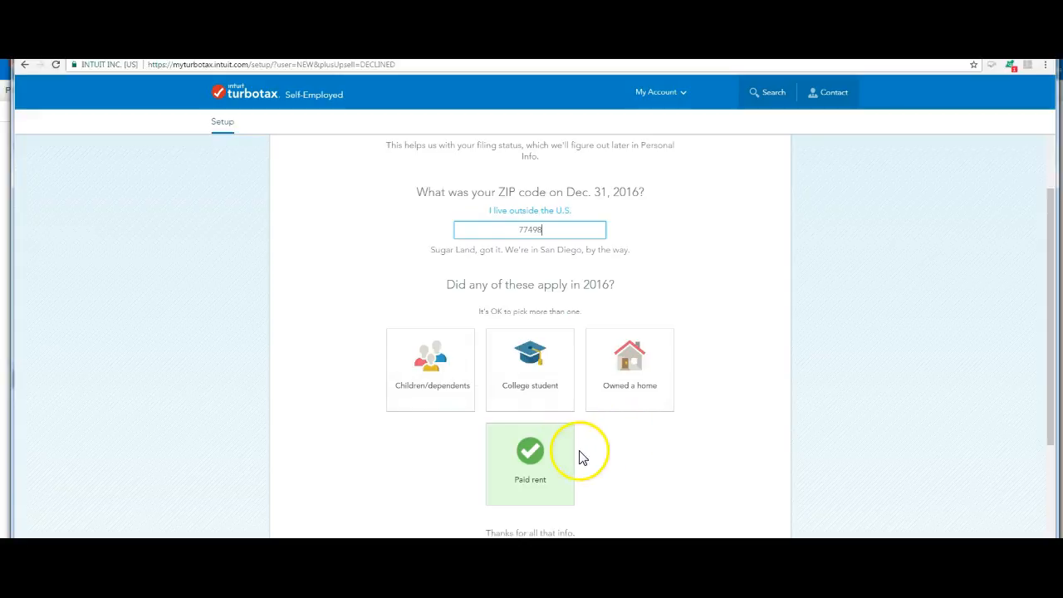
{"action": "left_click", "coordinate": [544, 450]}
{"action": "scroll", "coordinate": [544, 447], "scroll_direction": "down", "scroll_amount": 2}
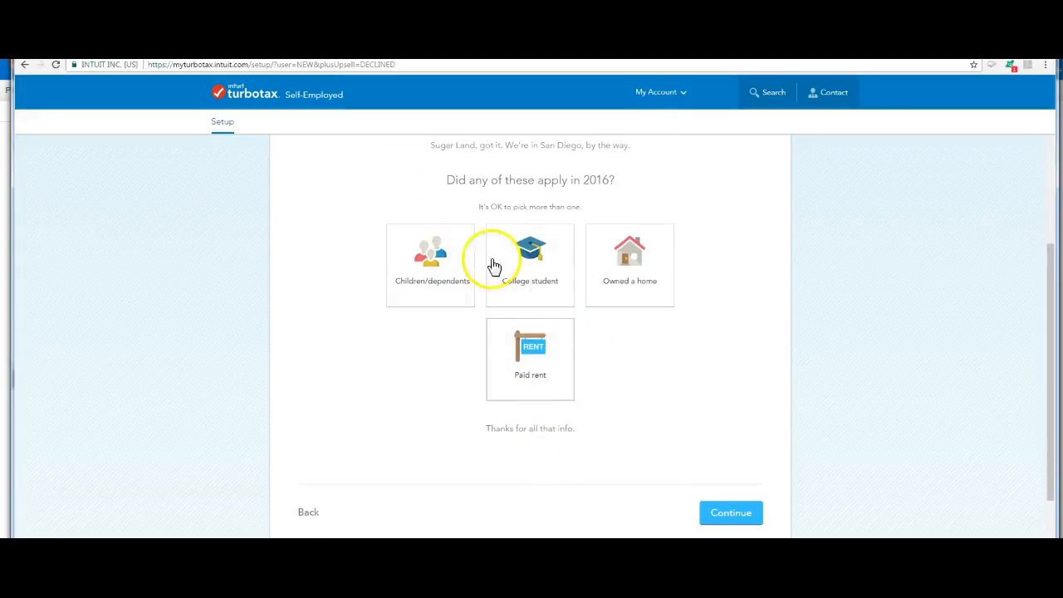
{"action": "left_click", "coordinate": [538, 355]}
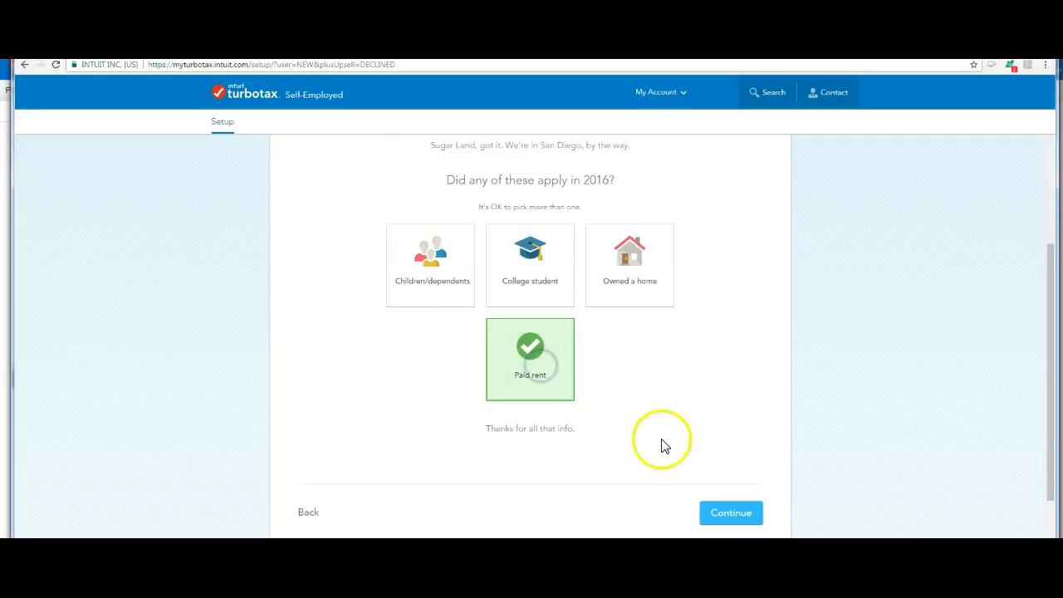
{"action": "left_click", "coordinate": [723, 515]}
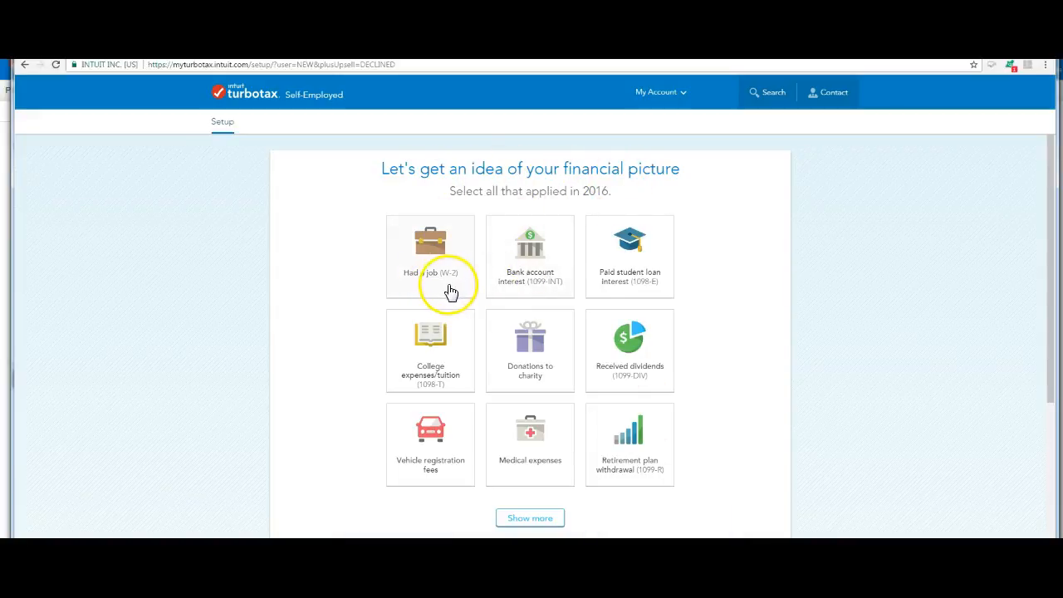
- Go through the 2016 financial situations and continue without selecting any of them
{"action": "left_click", "coordinate": [625, 301]}
{"action": "left_click", "coordinate": [463, 380]}
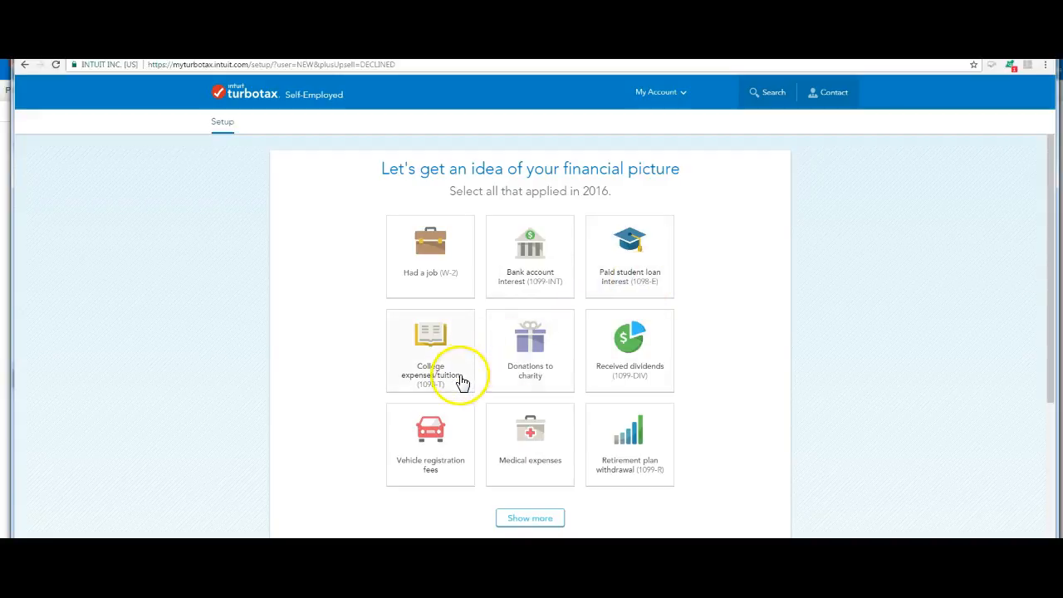
{"action": "left_click", "coordinate": [550, 372]}
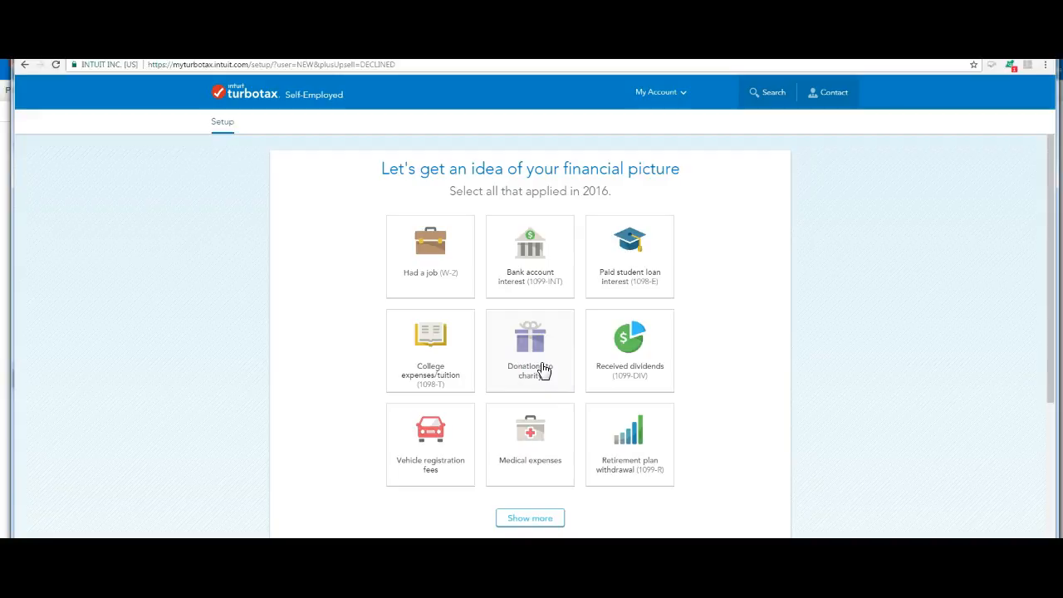
{"action": "left_click", "coordinate": [648, 286]}
{"action": "scroll", "coordinate": [688, 277], "scroll_direction": "down", "scroll_amount": 3}
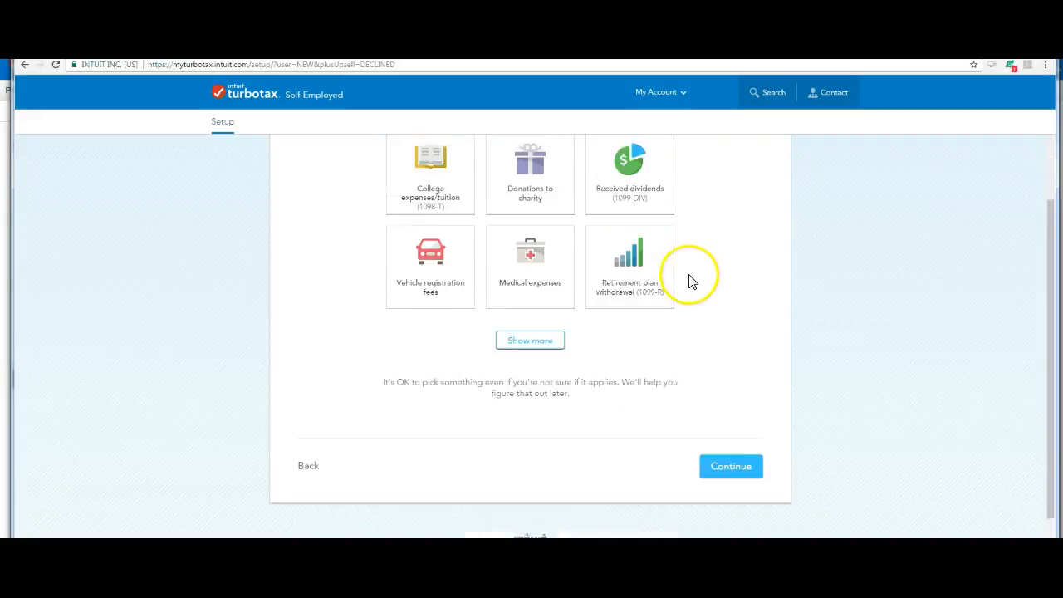
{"action": "left_click", "coordinate": [741, 424]}
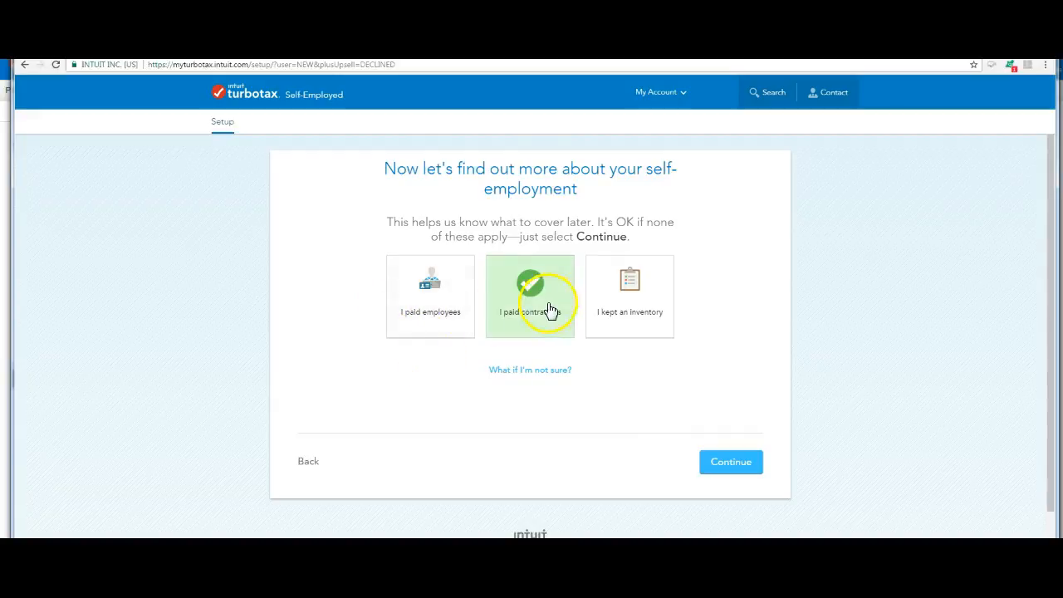
- Read the explanation of the self-employment situations, continue with only I paid contractors selected, and accept the setup summary
{"action": "left_click", "coordinate": [505, 381]}
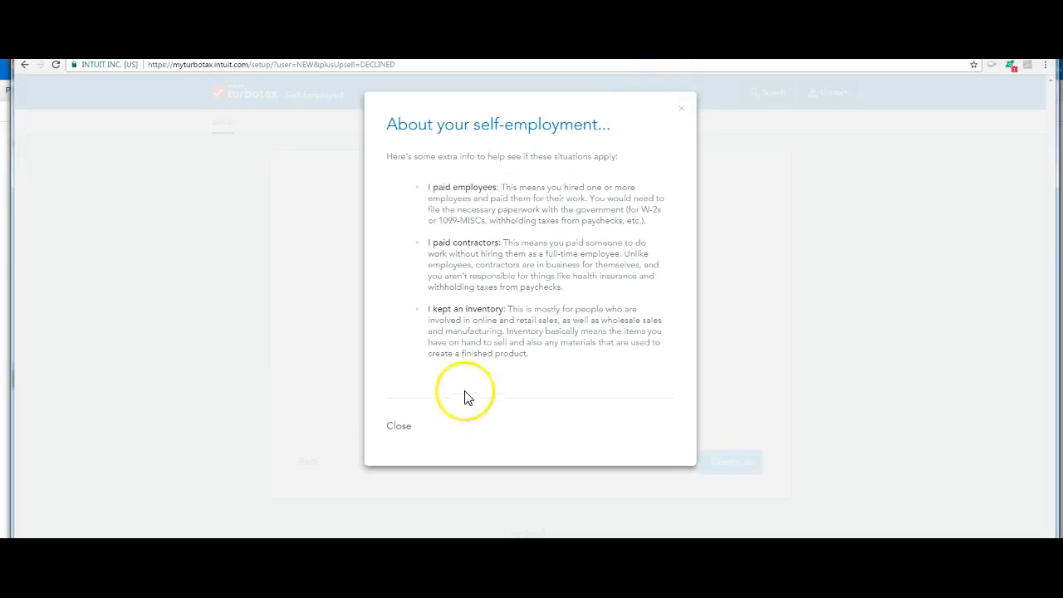
{"action": "left_click", "coordinate": [679, 109]}
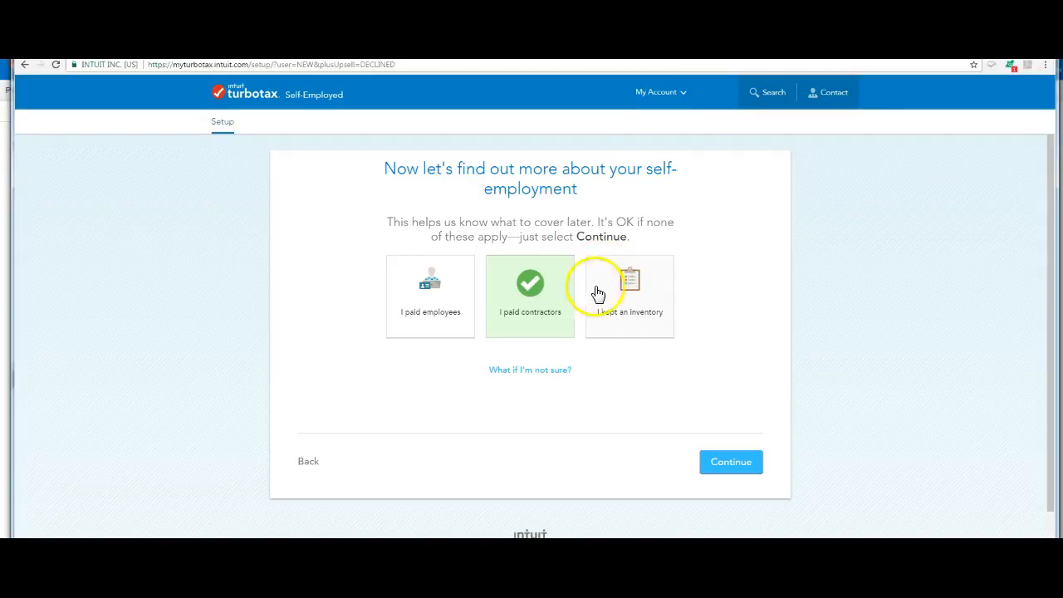
{"action": "left_click", "coordinate": [736, 463]}
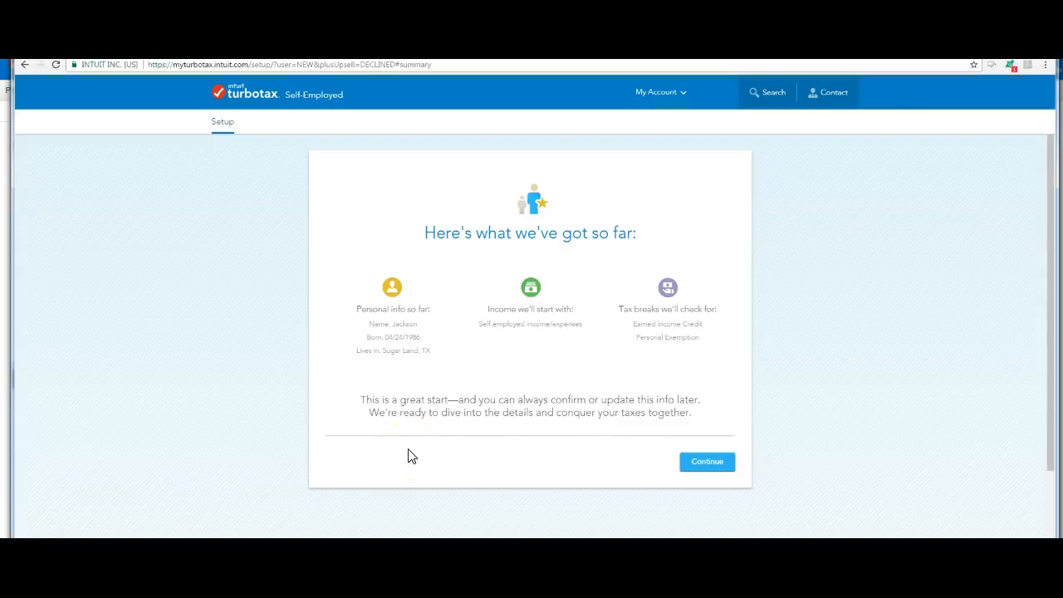
{"action": "left_click", "coordinate": [694, 463]}
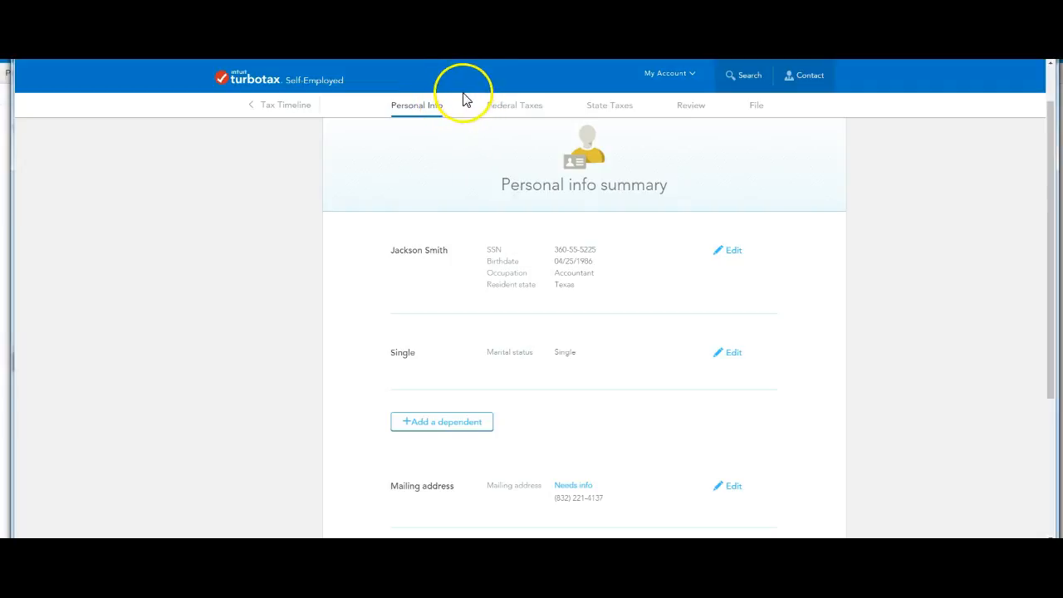
- Look through the Personal Info, Federal Taxes, State Taxes, Review and File sections, and return to Personal Info
{"action": "left_click", "coordinate": [406, 108]}
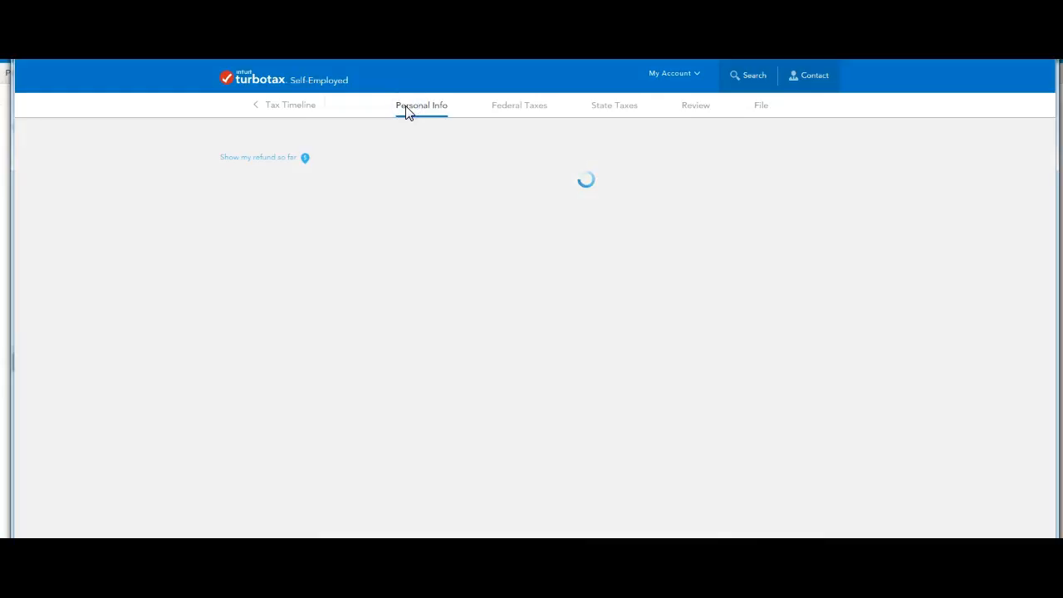
{"action": "left_click", "coordinate": [506, 109]}
{"action": "left_click", "coordinate": [595, 110]}
{"action": "left_click", "coordinate": [688, 115]}
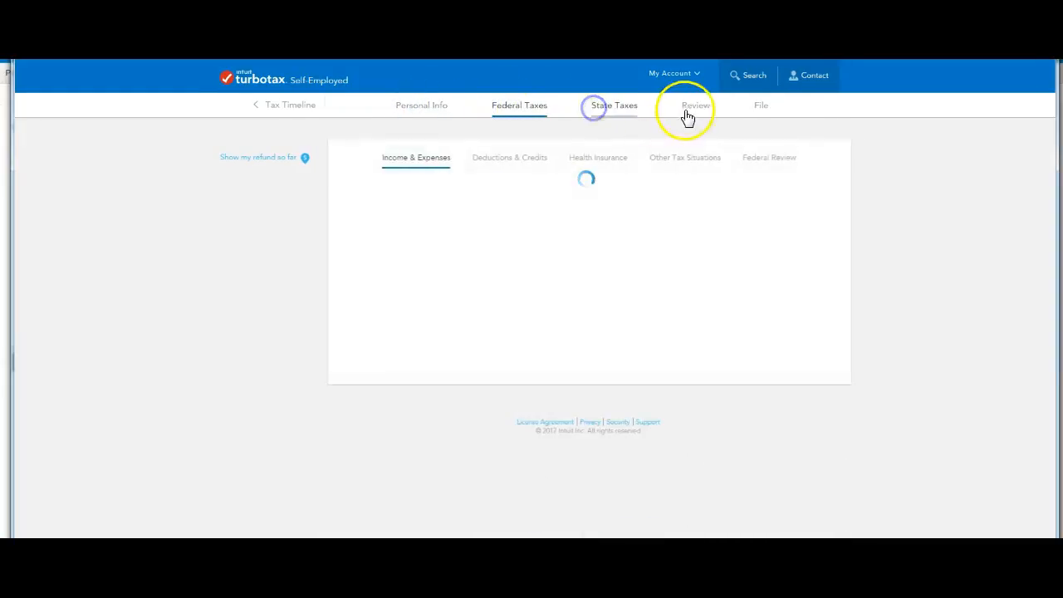
{"action": "left_click", "coordinate": [757, 111]}
{"action": "left_click", "coordinate": [454, 116]}
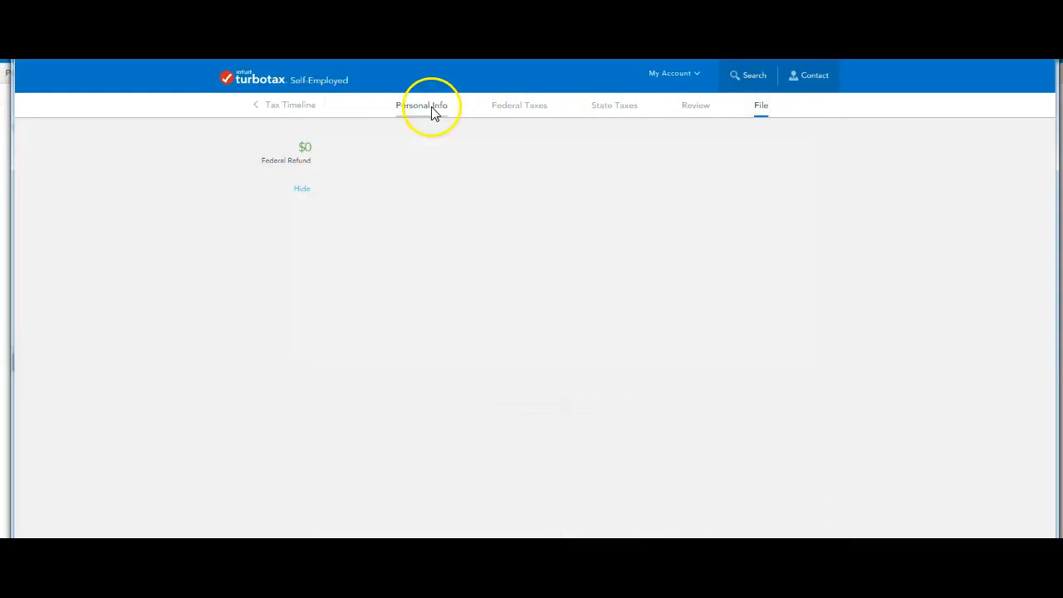
{"action": "left_click", "coordinate": [432, 111]}
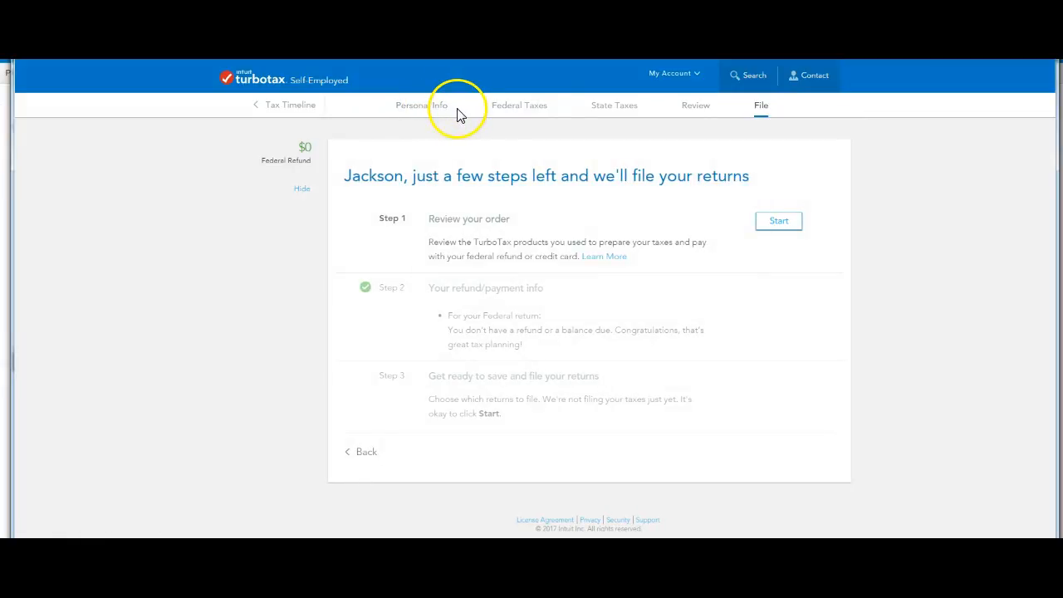
{"action": "left_click", "coordinate": [427, 110]}
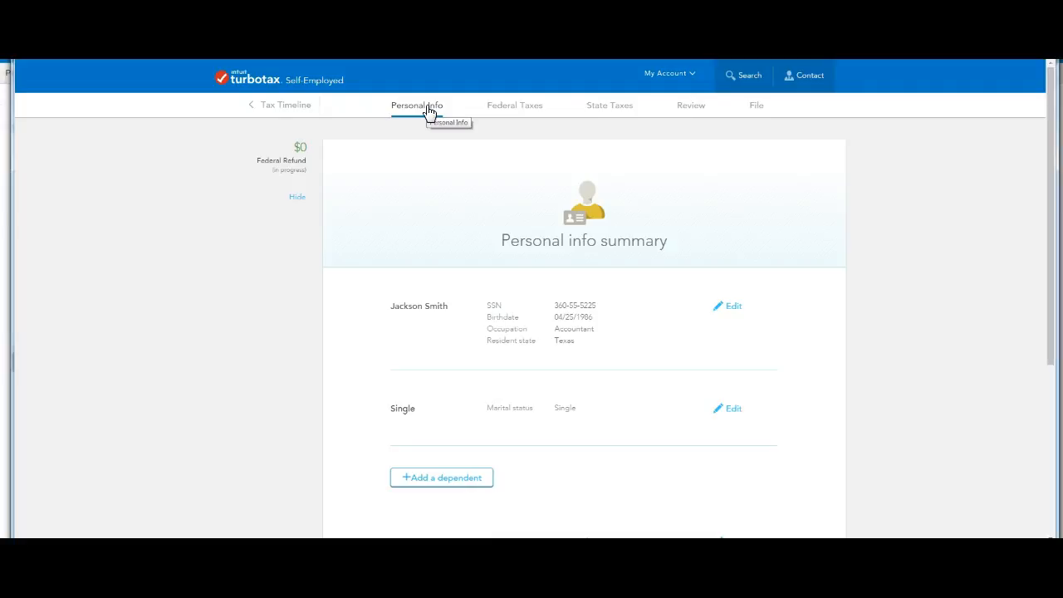
- Review the personal info summary, continue past it, and decline the MAX benefits
{"action": "left_click", "coordinate": [422, 111]}
{"action": "scroll", "coordinate": [399, 173], "scroll_direction": "down", "scroll_amount": 4}
{"action": "scroll", "coordinate": [399, 174], "scroll_direction": "up", "scroll_amount": 4}
{"action": "scroll", "coordinate": [402, 182], "scroll_direction": "down", "scroll_amount": 4}
{"action": "left_click", "coordinate": [785, 456]}
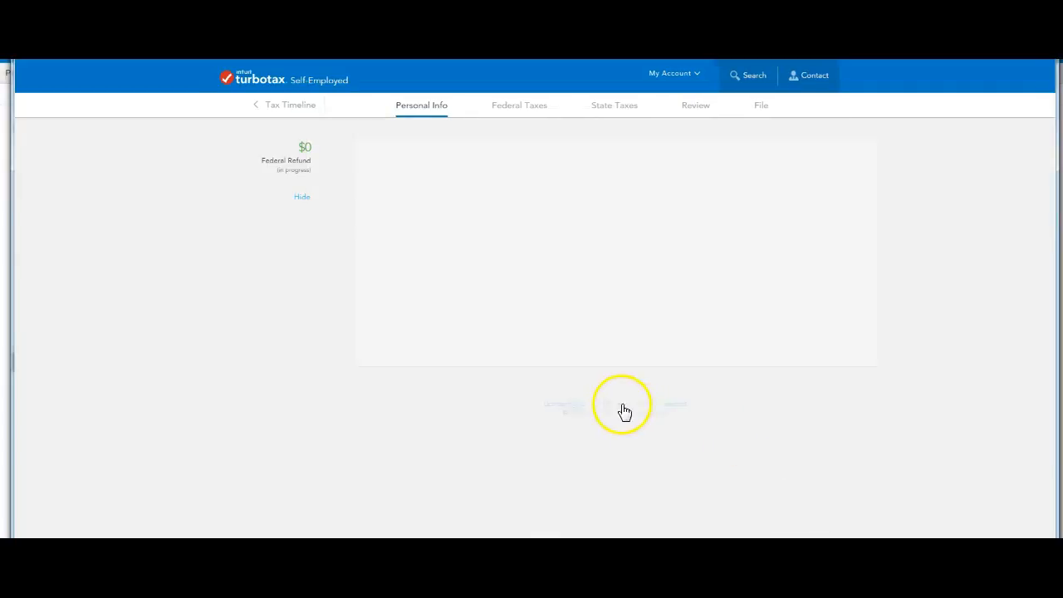
{"action": "scroll", "coordinate": [615, 412], "scroll_direction": "down", "scroll_amount": 5}
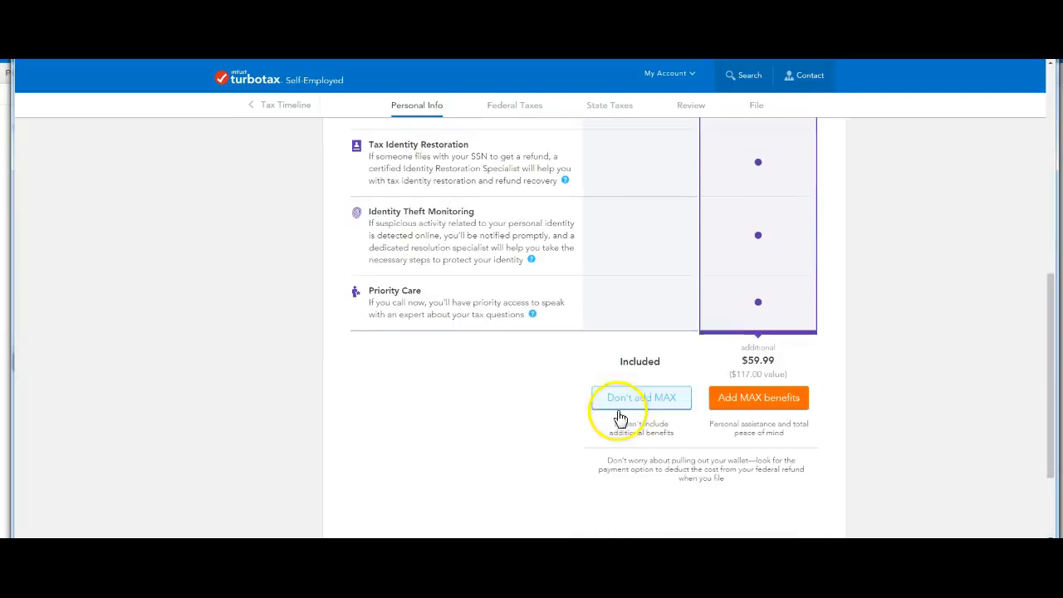
{"action": "left_click", "coordinate": [627, 402]}
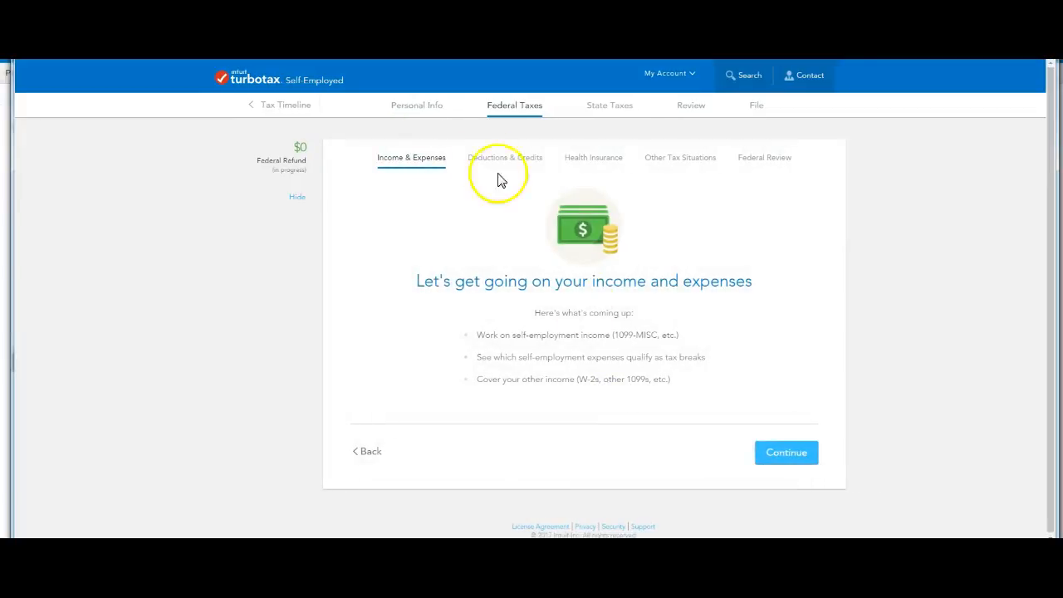
- Start the self-employment income and expenses section, answer Yes to having such income, and describe the work as Accounting
{"action": "left_click", "coordinate": [773, 451]}
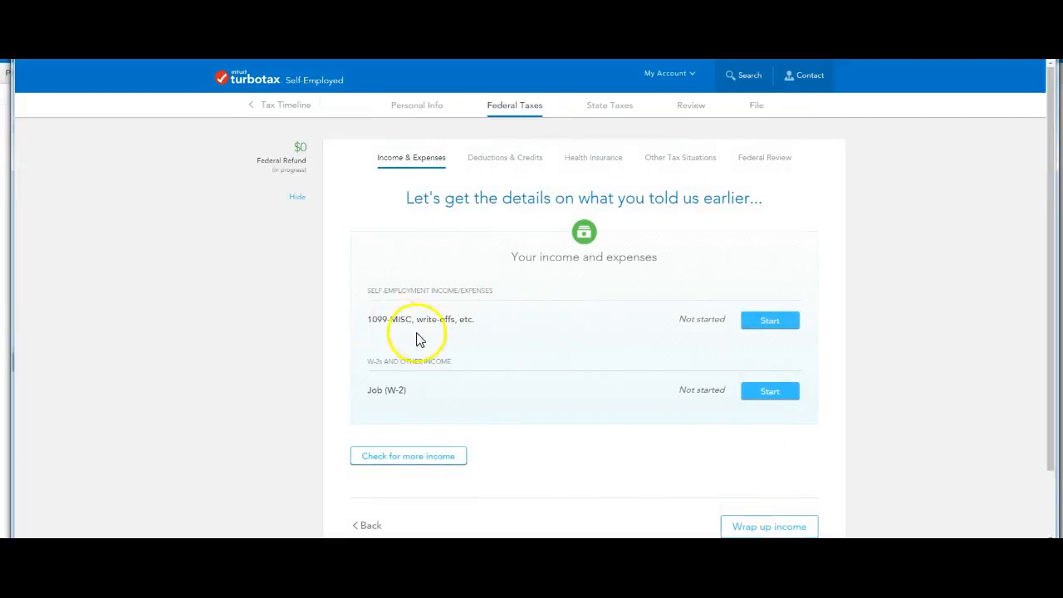
{"action": "left_click", "coordinate": [774, 324]}
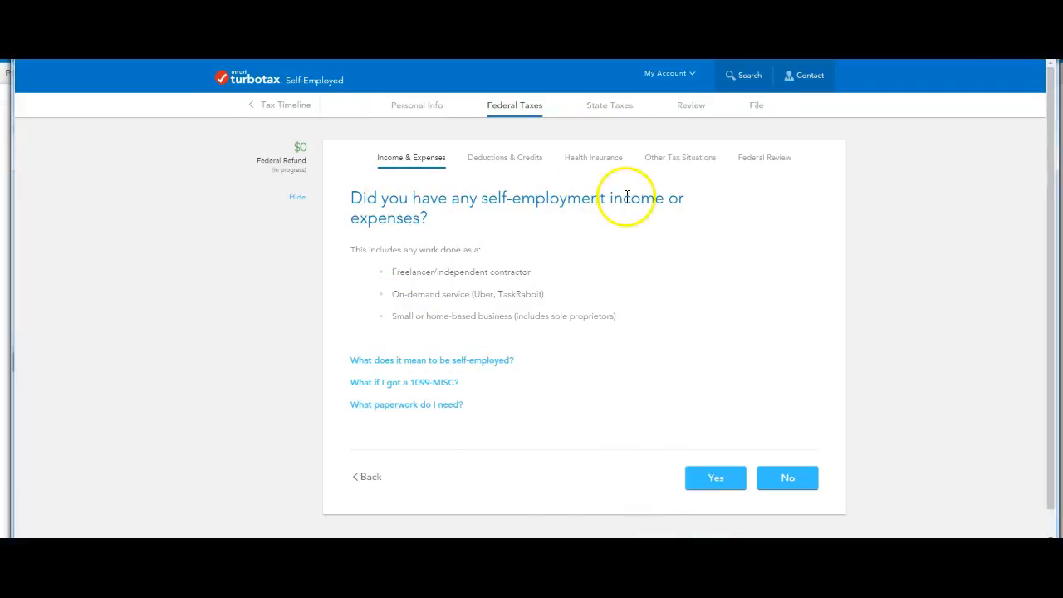
{"action": "left_click", "coordinate": [724, 474]}
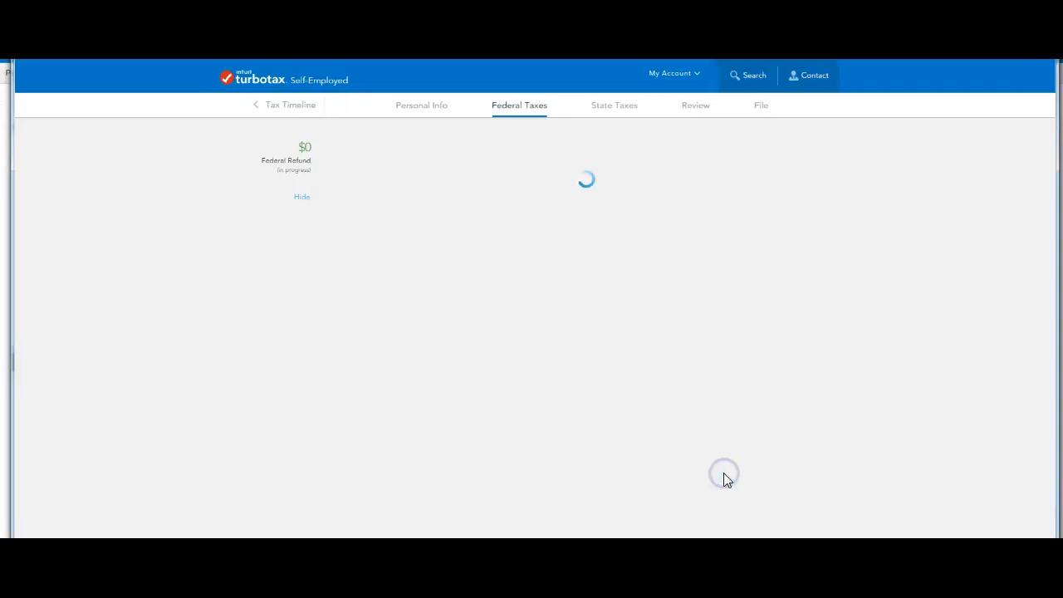
{"action": "left_click", "coordinate": [424, 264]}
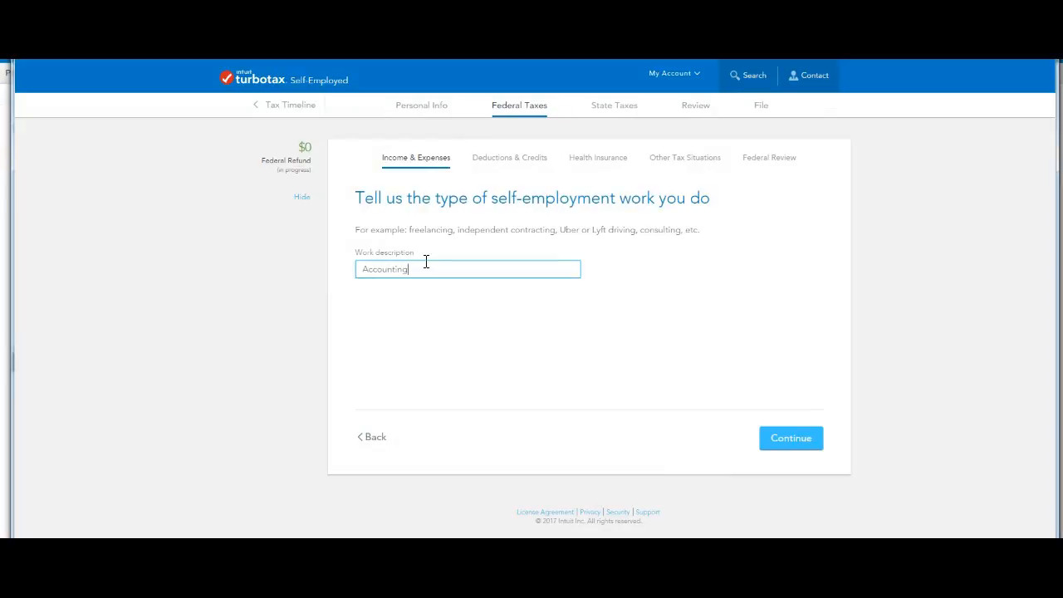
{"action": "left_click", "coordinate": [807, 446]}
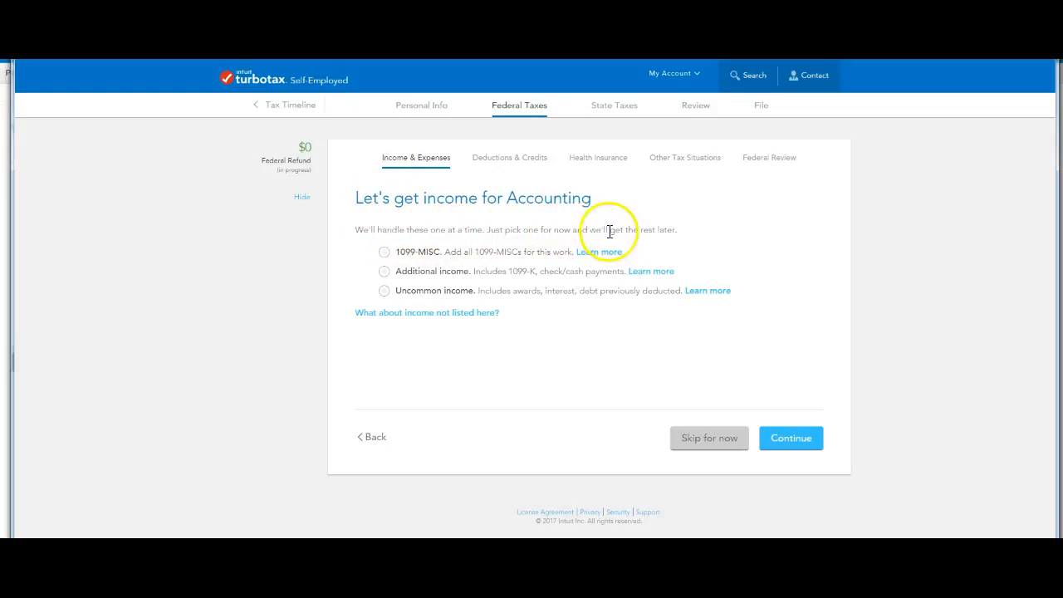
- Choose 1099-MISC as the Accounting income type, and enter Account Squad as payer with its EIN in the xx-xxxxxxx format
{"action": "left_click", "coordinate": [388, 253]}
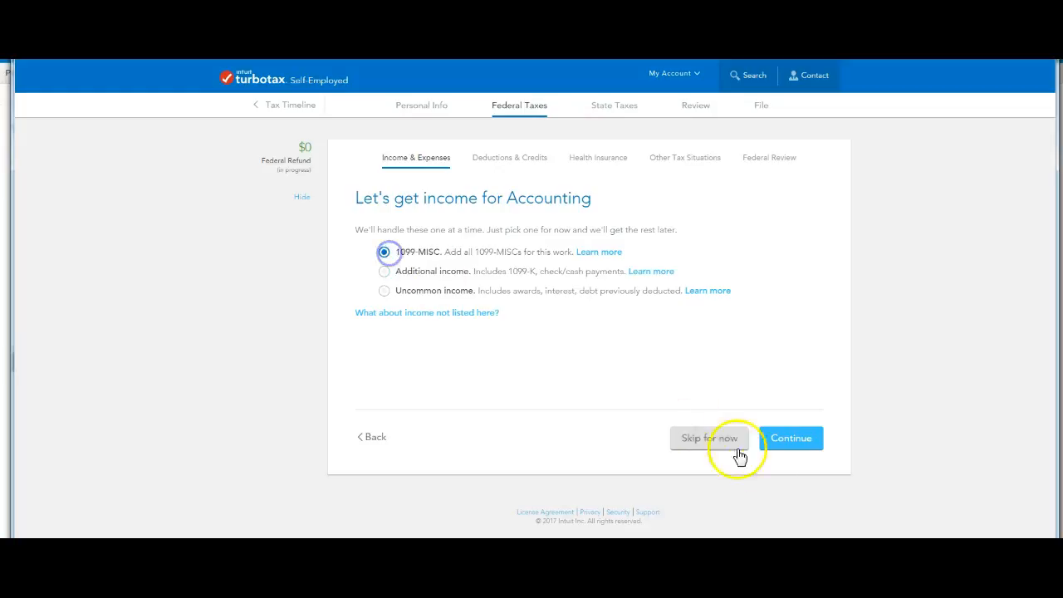
{"action": "left_click", "coordinate": [790, 441]}
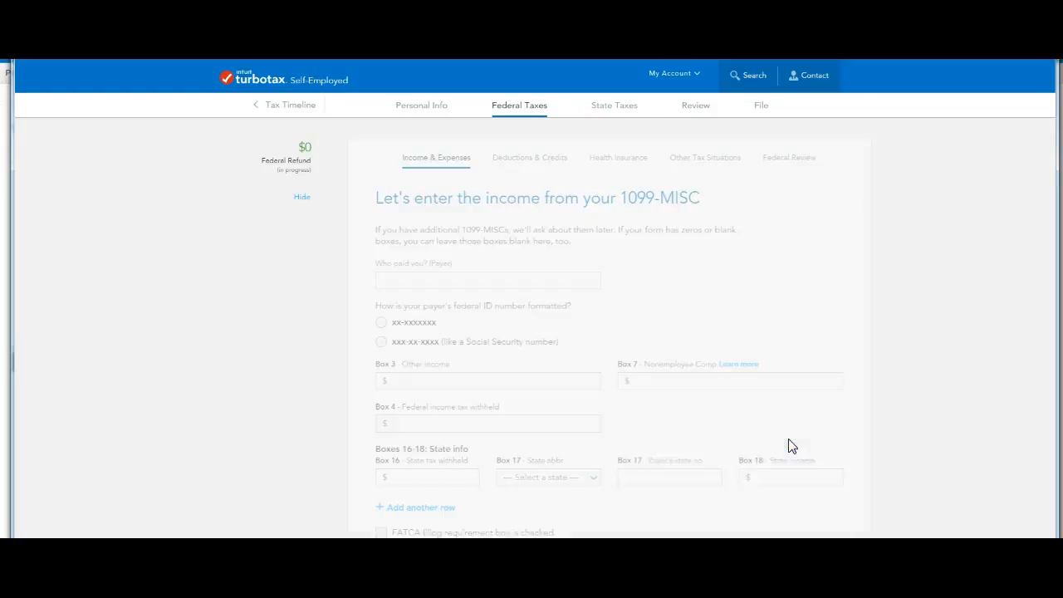
{"action": "left_click", "coordinate": [399, 283]}
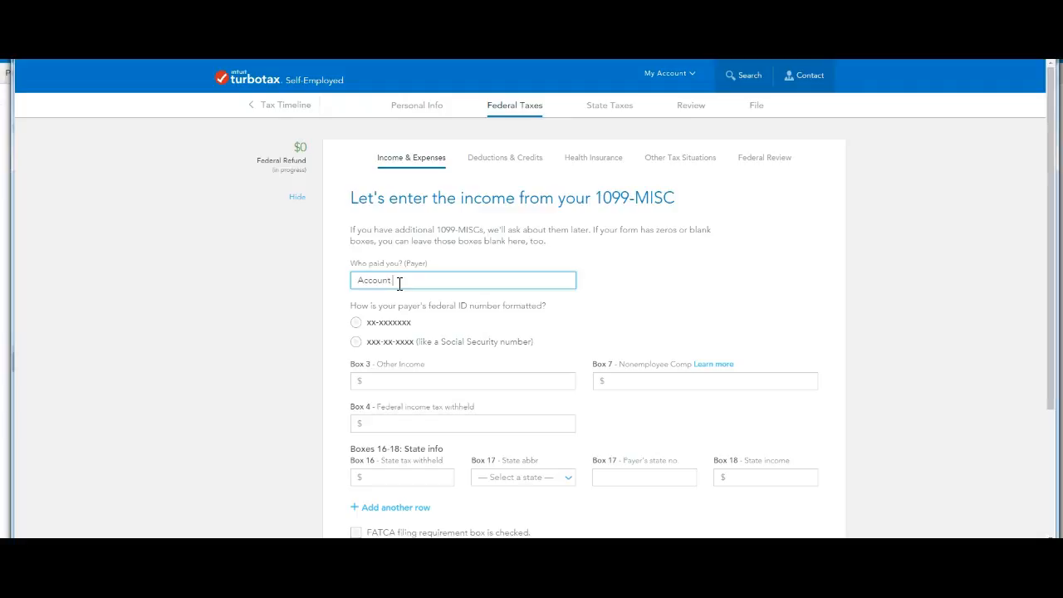
{"action": "type", "text": "Account Squad"}
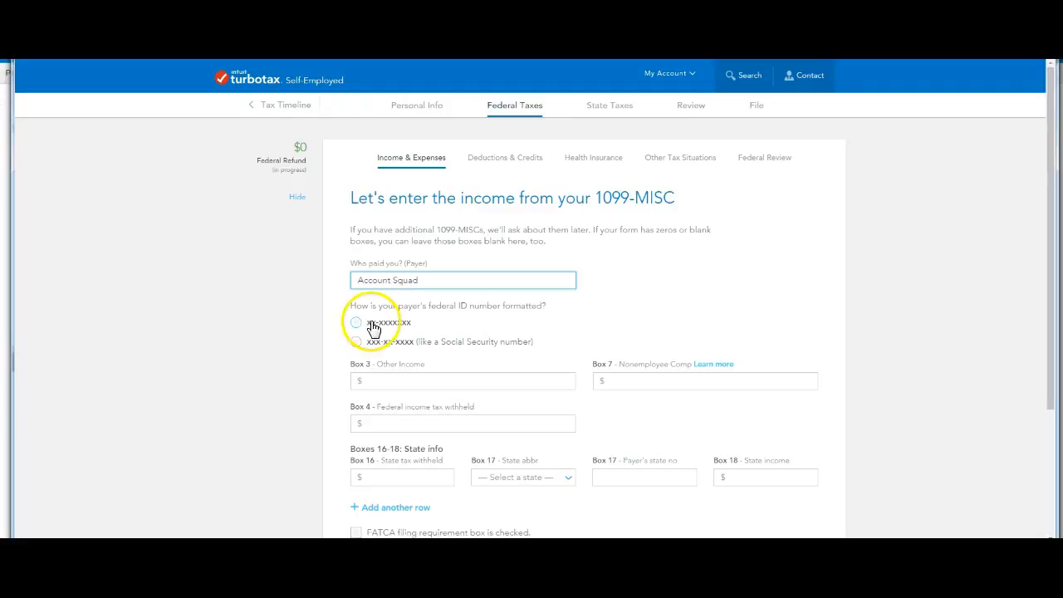
{"action": "left_click", "coordinate": [356, 324]}
{"action": "left_click", "coordinate": [400, 364]}
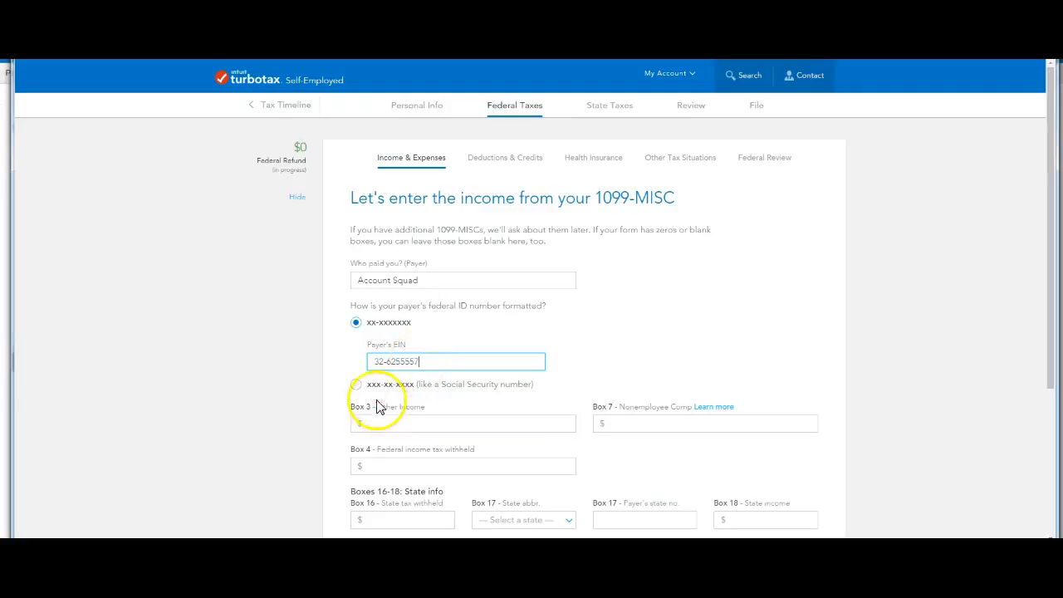
- Enter $82,000 as Box 7 nonemployee compensation, submit the 1099-MISC, and answer No to having more Accounting income
{"action": "left_click", "coordinate": [654, 423]}
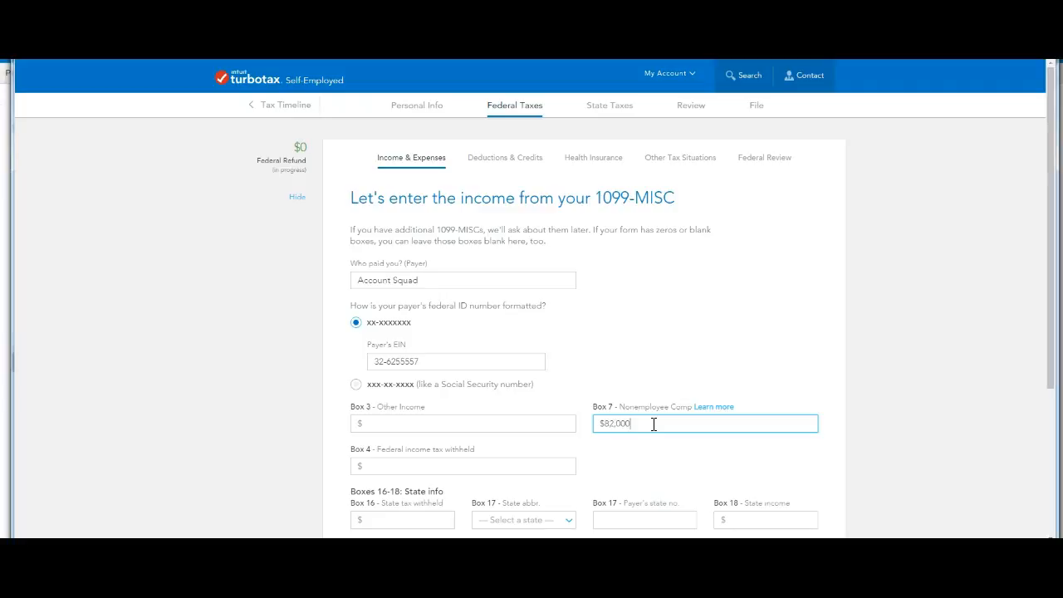
{"action": "scroll", "coordinate": [743, 356], "scroll_direction": "down", "scroll_amount": 3}
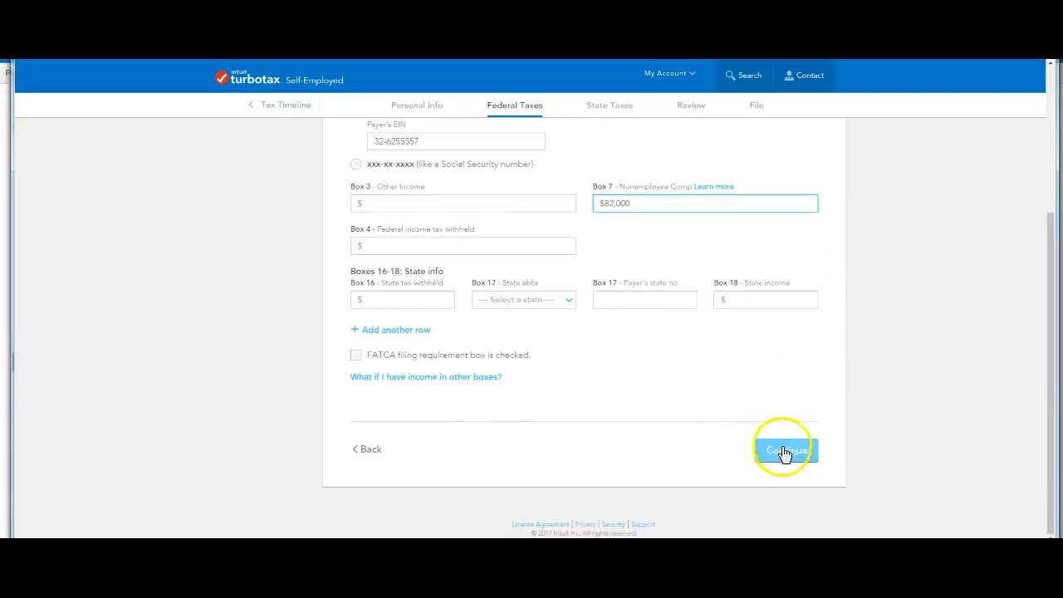
{"action": "left_click", "coordinate": [784, 451]}
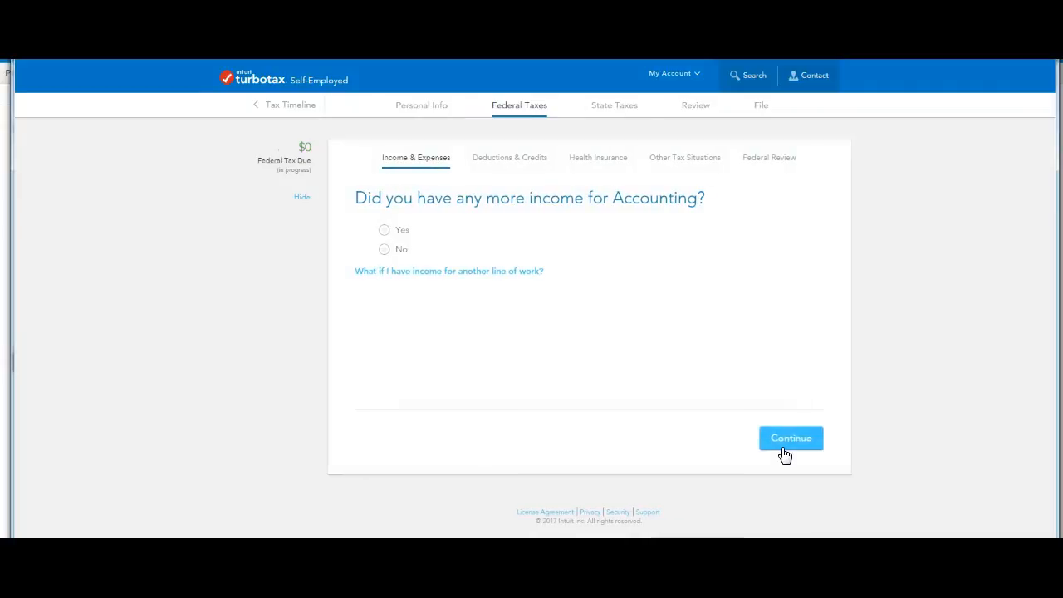
{"action": "left_click", "coordinate": [384, 249]}
{"action": "left_click", "coordinate": [797, 439]}
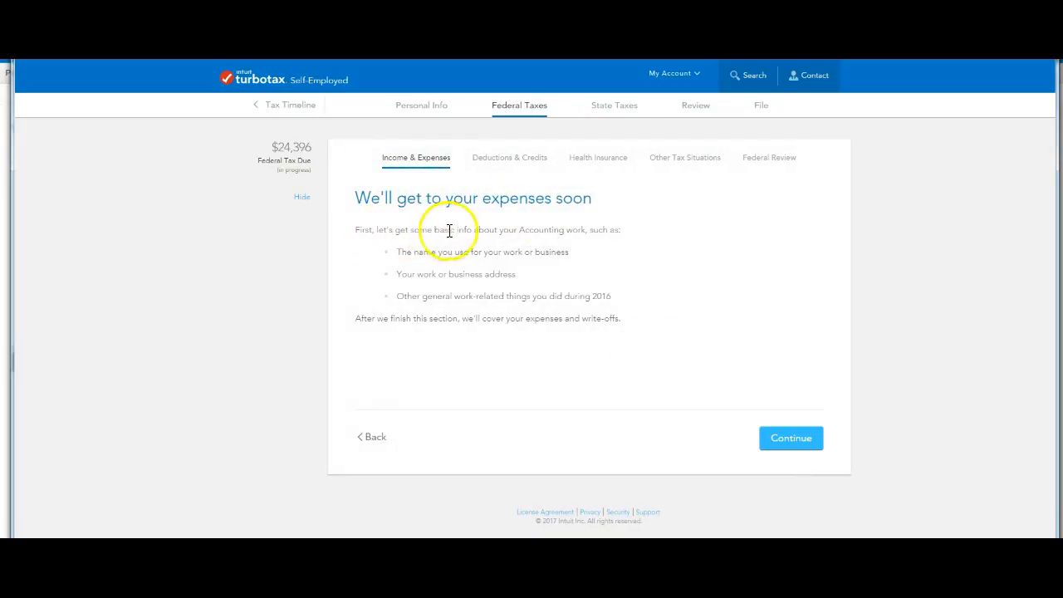
- Continue to the basic work info, state that the business is not named, and use the home address for the Accounting work
{"action": "left_click", "coordinate": [790, 438]}
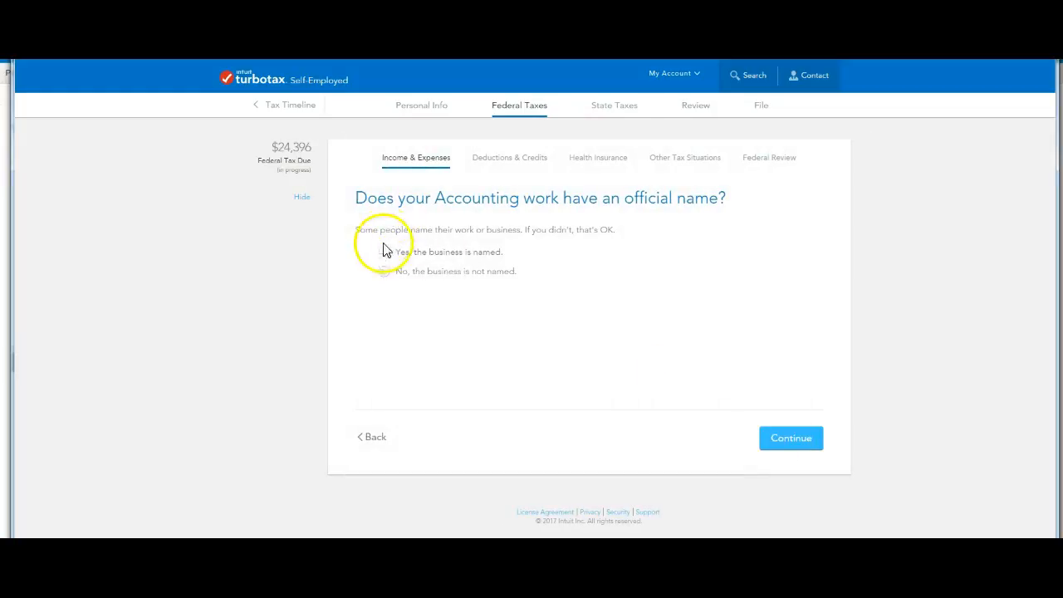
{"action": "left_click", "coordinate": [388, 273]}
{"action": "left_click", "coordinate": [783, 440]}
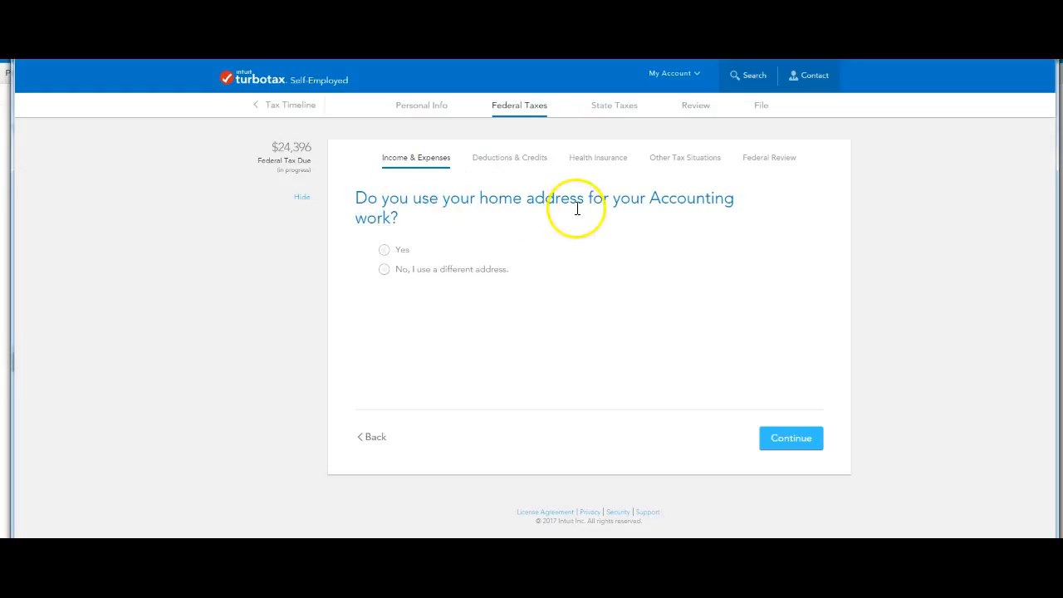
{"action": "left_click", "coordinate": [386, 251]}
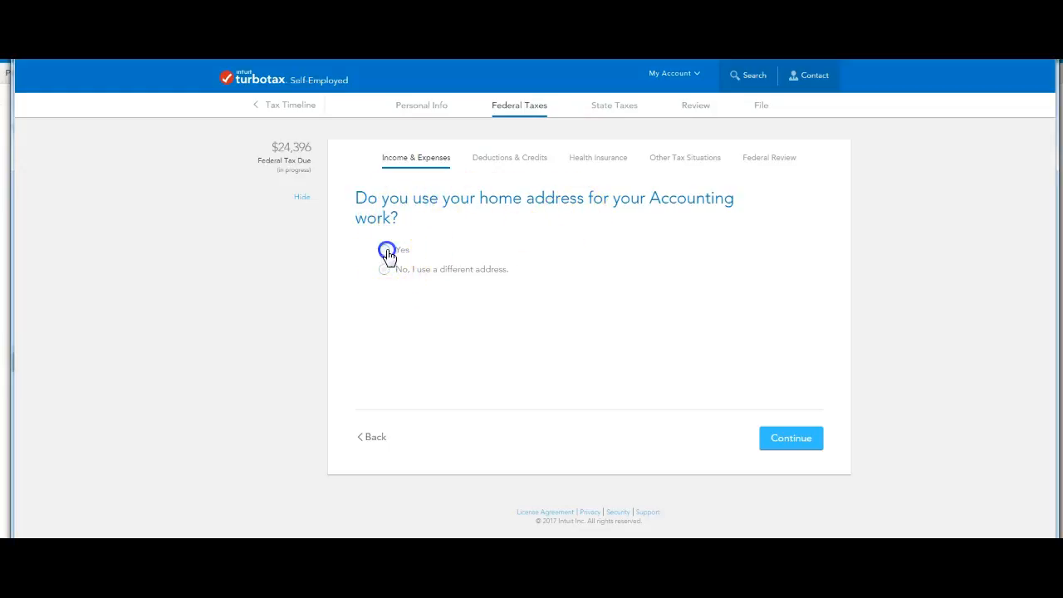
{"action": "left_click", "coordinate": [801, 446]}
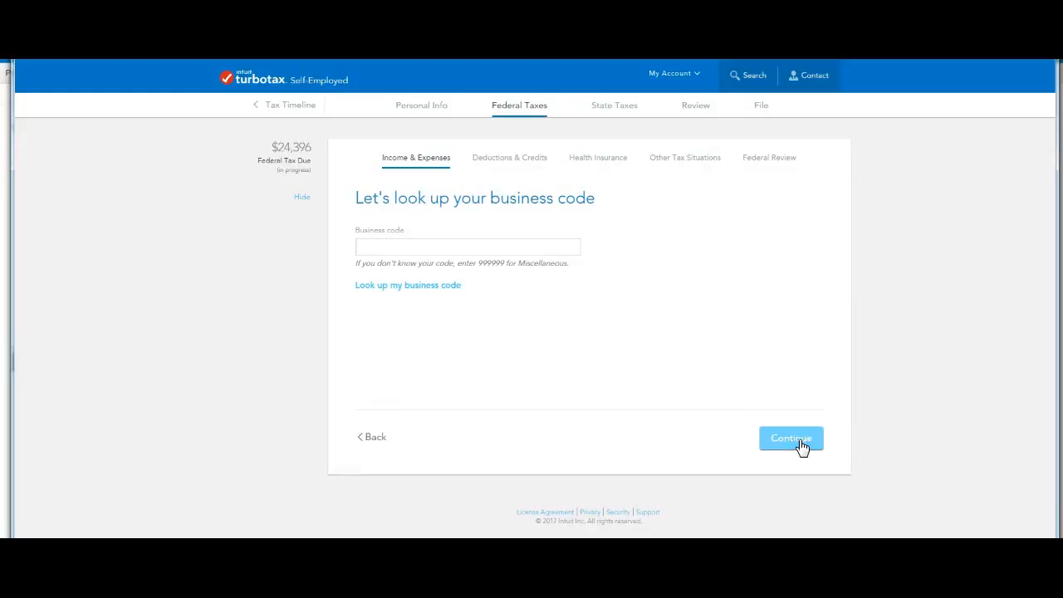
- Enter 999999 as the business code and indicate that the Accounting work was done all year
{"action": "left_click", "coordinate": [409, 246]}
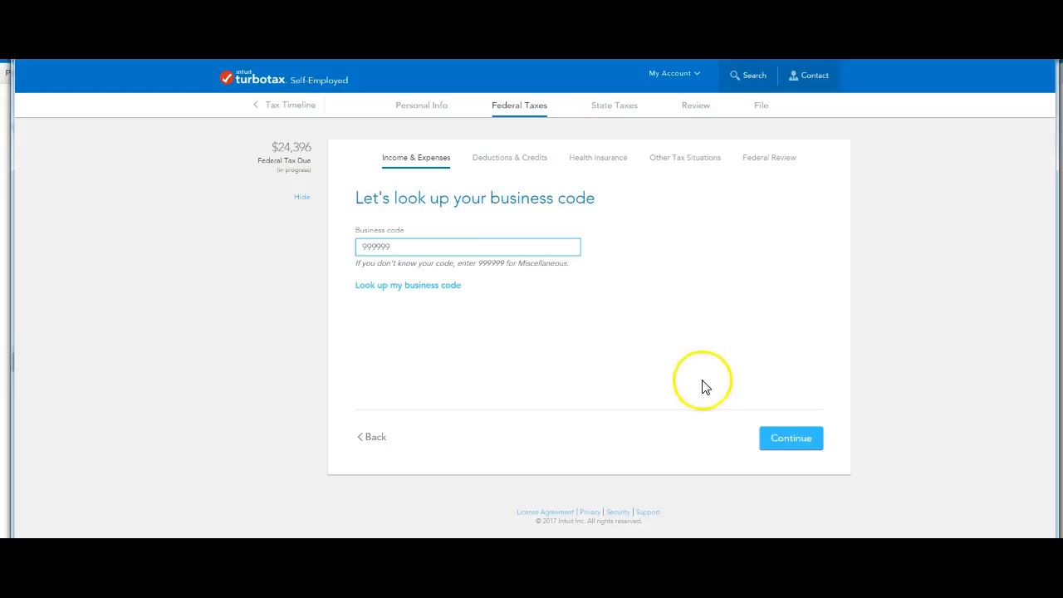
{"action": "left_click", "coordinate": [791, 439]}
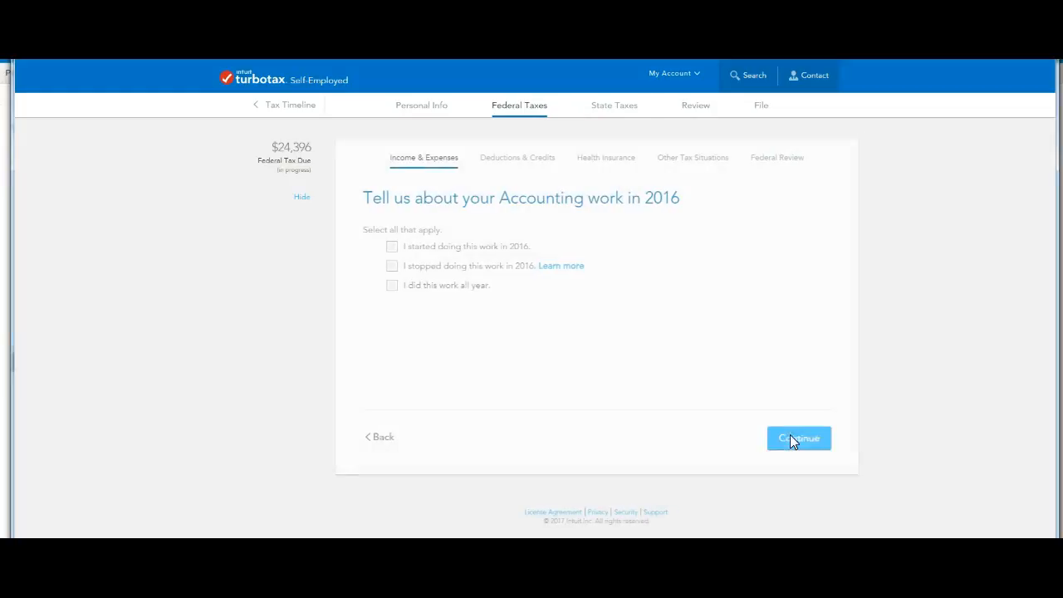
{"action": "left_click", "coordinate": [385, 285]}
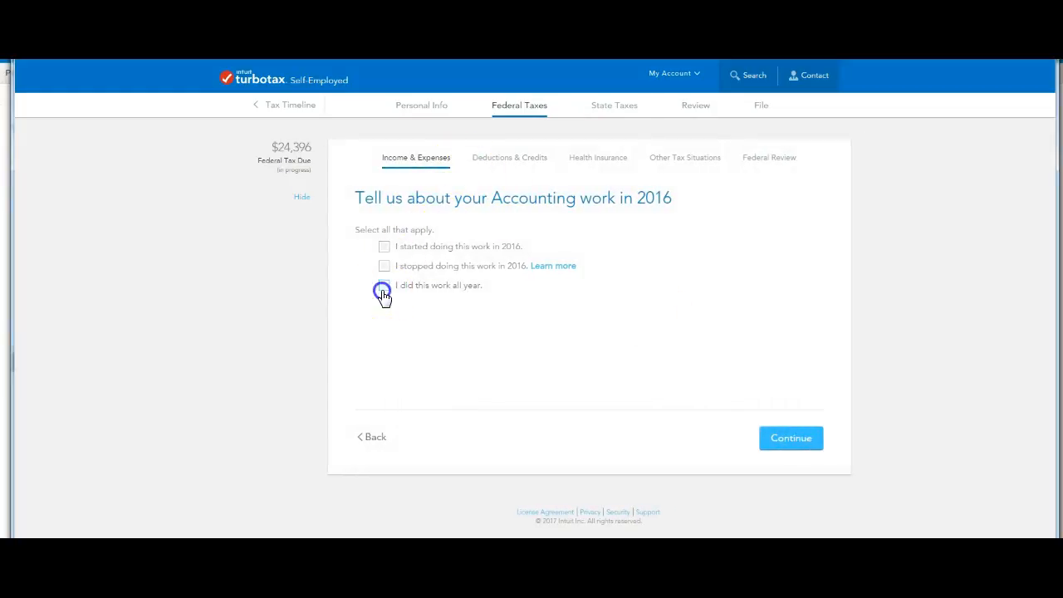
{"action": "left_click", "coordinate": [793, 439]}
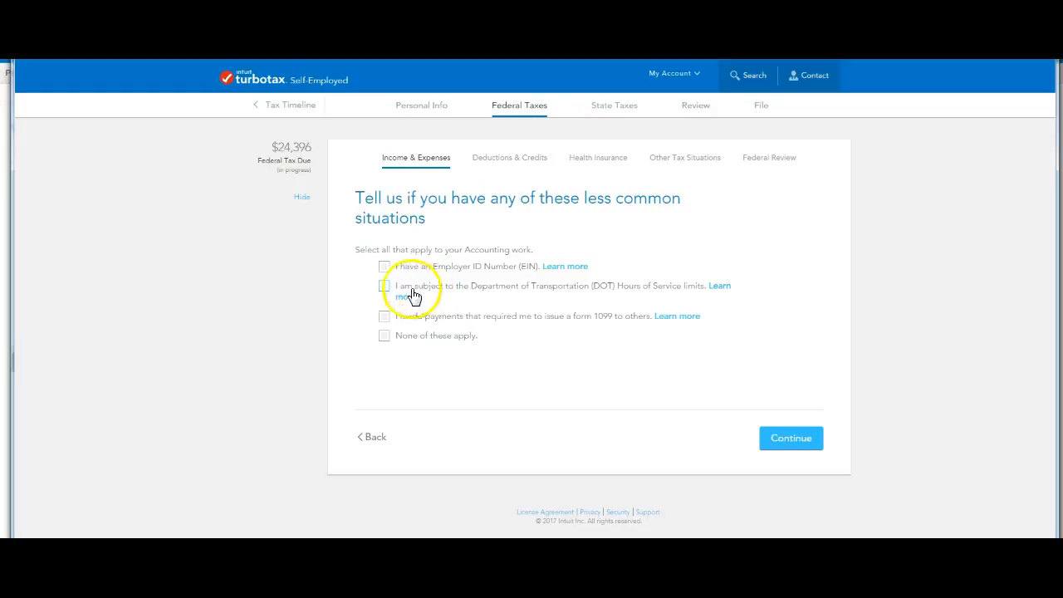
- Declare that none of the less common situations apply, and continue past the introduction to Accounting expenses
{"action": "left_click", "coordinate": [384, 338]}
{"action": "left_click", "coordinate": [816, 441]}
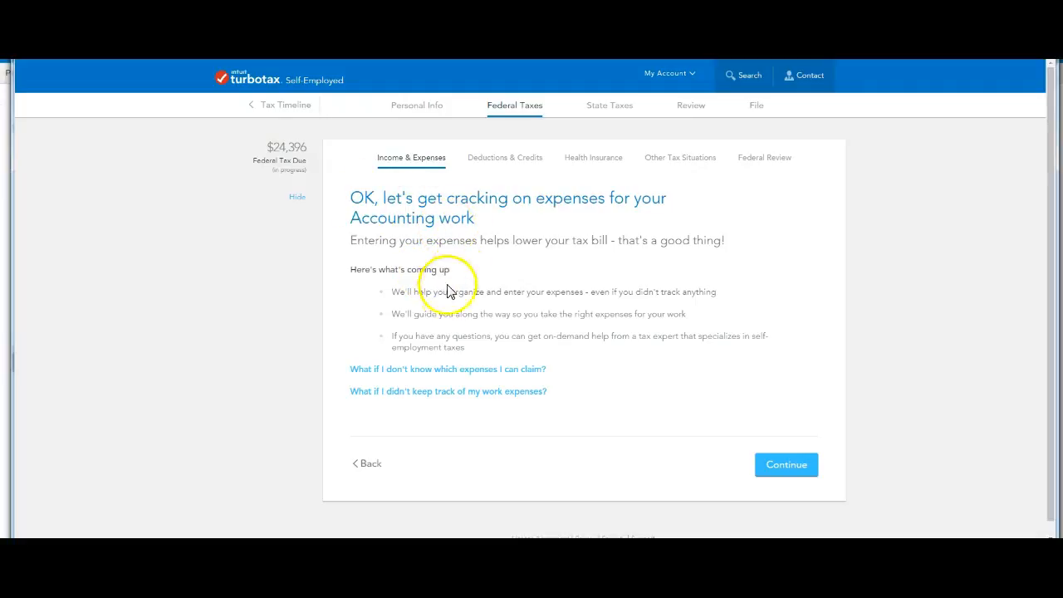
{"action": "left_click", "coordinate": [782, 472]}
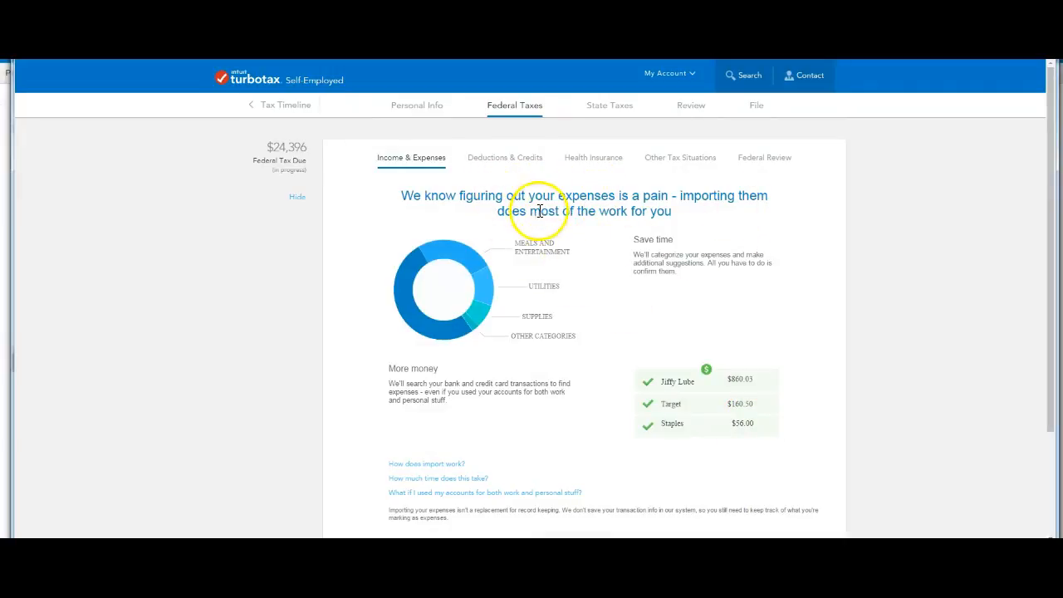
- Choose to import the work expenses and select Chase as the bank used for them
{"action": "scroll", "coordinate": [656, 228], "scroll_direction": "down", "scroll_amount": 2}
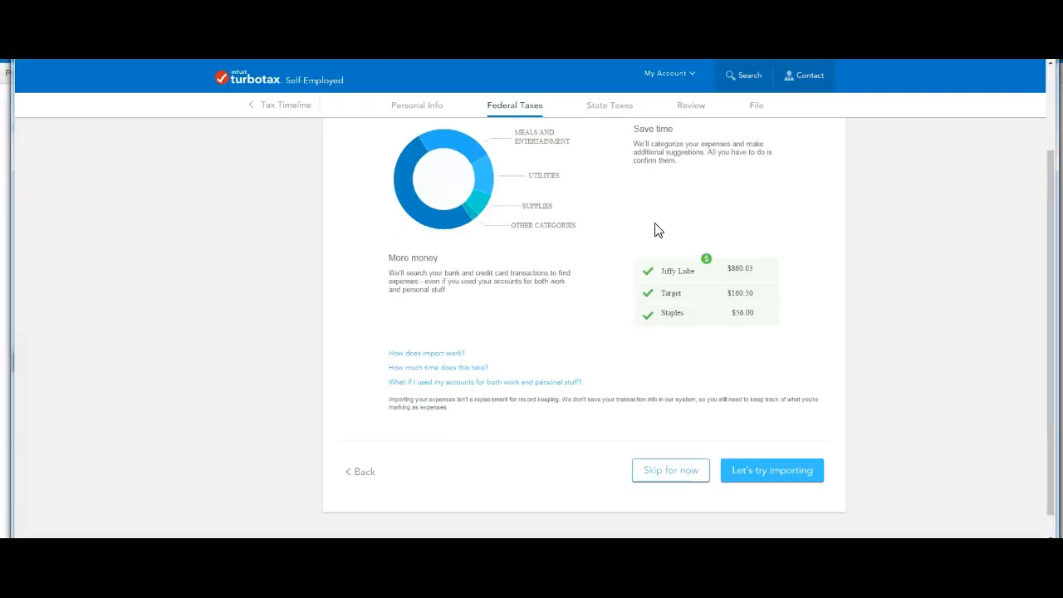
{"action": "left_click", "coordinate": [758, 475]}
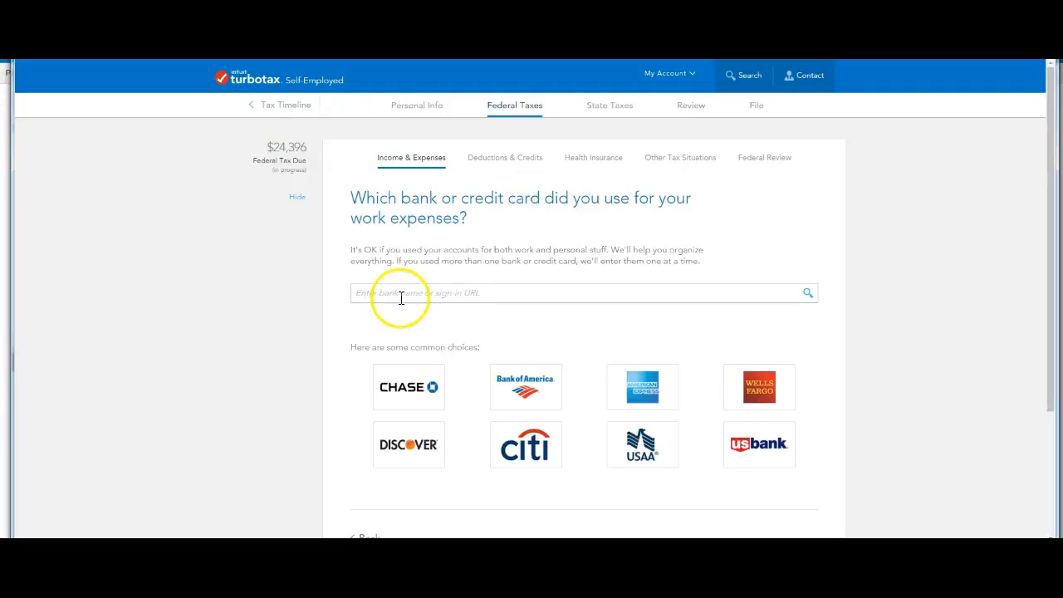
{"action": "left_click", "coordinate": [408, 396]}
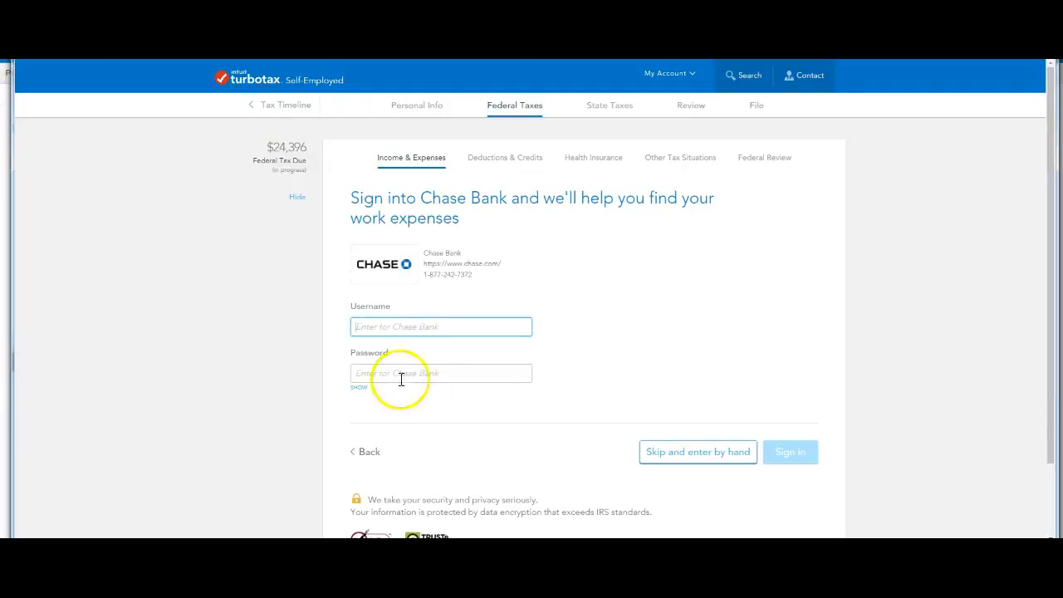
- Enter the Chase Bank username and password, sign in to import expenses, and decline saving the password in the browser
{"action": "left_click", "coordinate": [386, 328]}
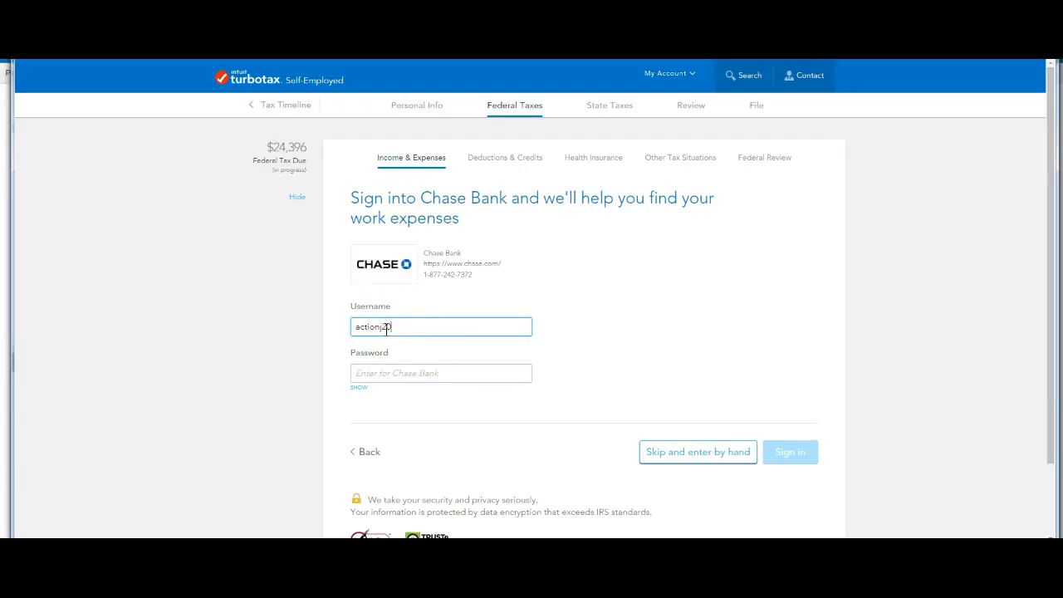
{"action": "key", "text": "Tab"}
{"action": "type", "text": "*"}
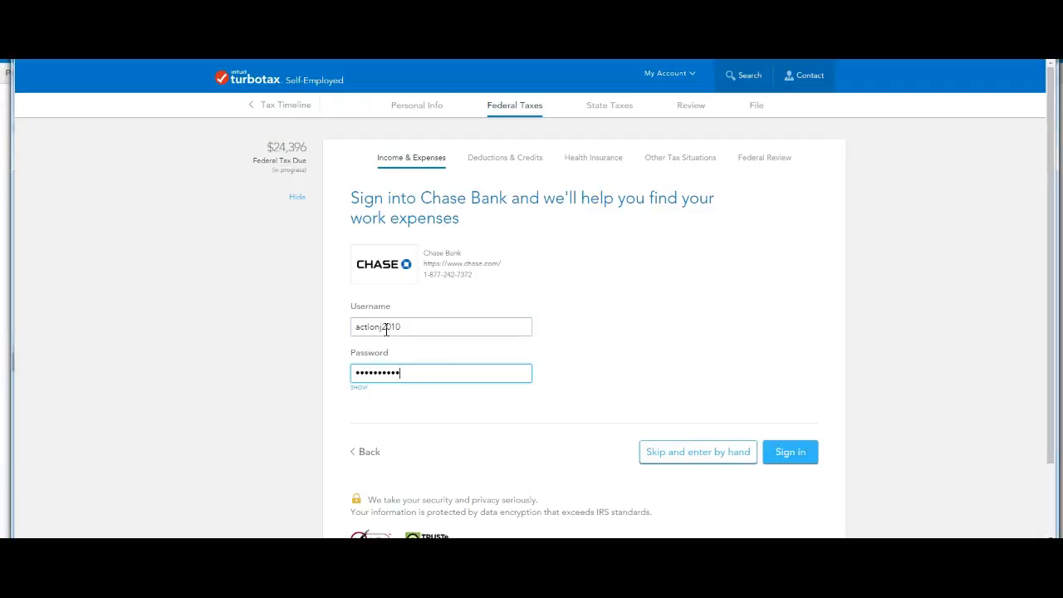
{"action": "left_click", "coordinate": [796, 453]}
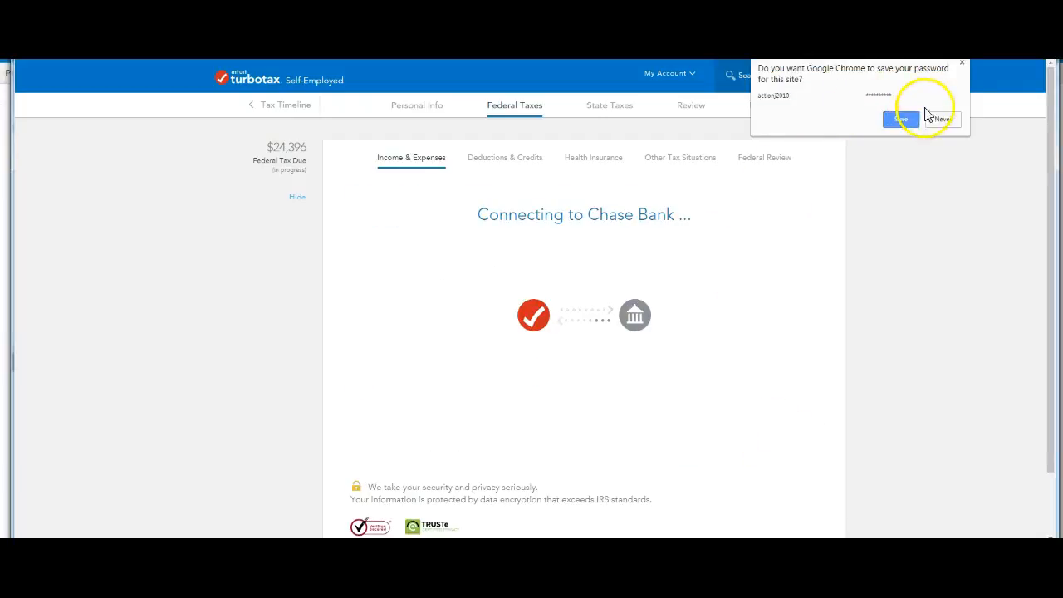
{"action": "left_click", "coordinate": [947, 123]}
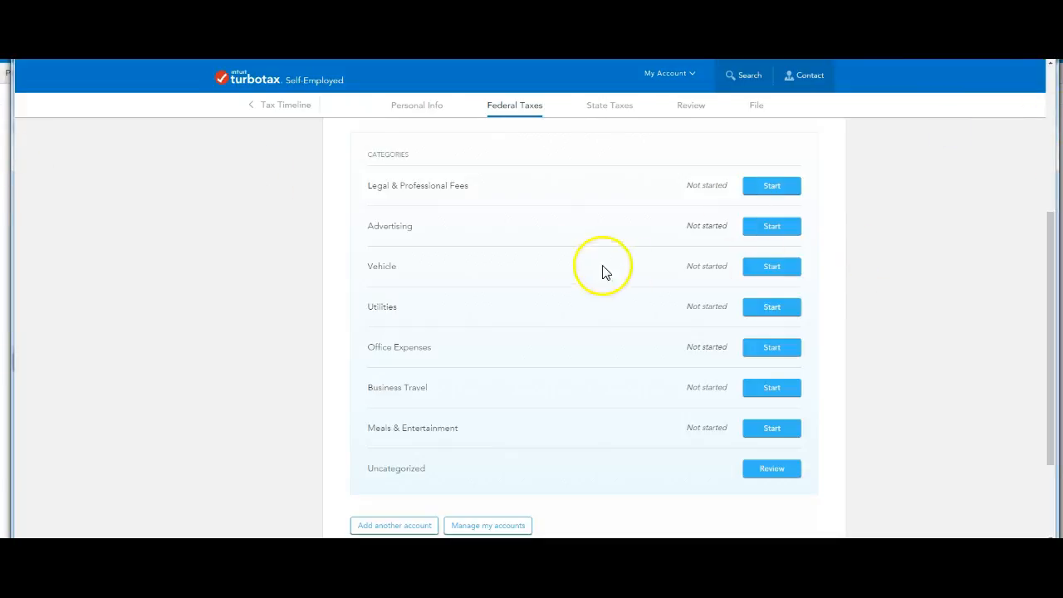
- Look through the imported work expenses chart and the list of expense categories with their statuses
{"action": "left_click", "coordinate": [298, 277]}
{"action": "scroll", "coordinate": [297, 279], "scroll_direction": "up", "scroll_amount": 3}
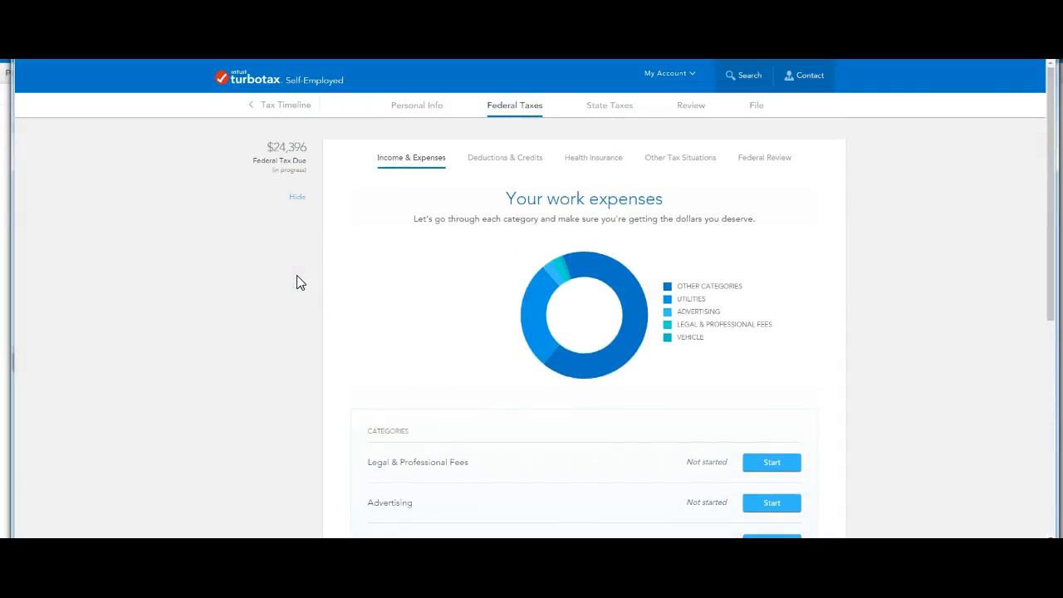
{"action": "scroll", "coordinate": [297, 272], "scroll_direction": "down", "scroll_amount": 1}
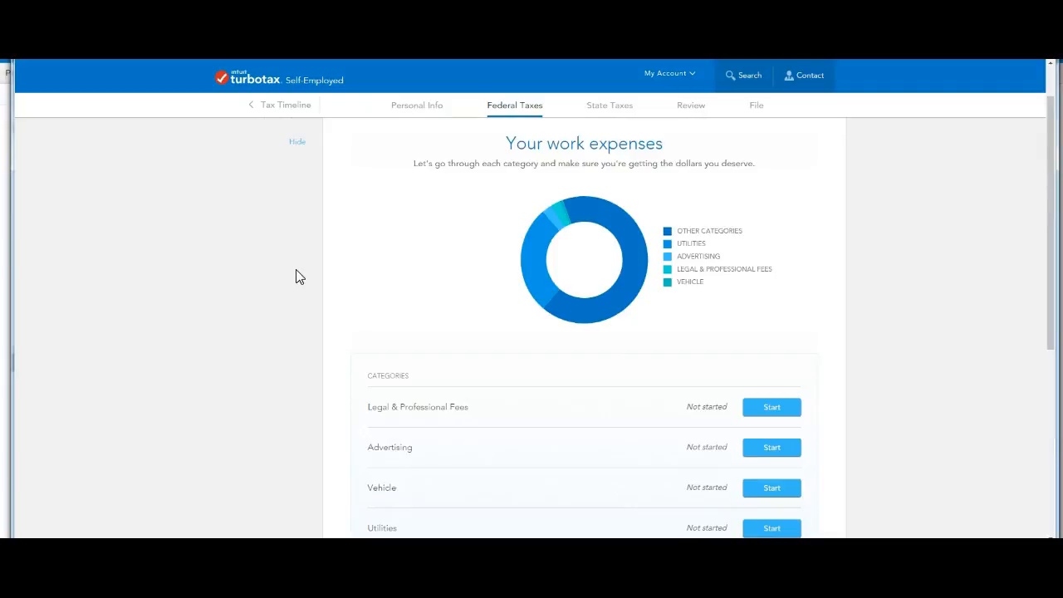
{"action": "scroll", "coordinate": [297, 277], "scroll_direction": "down", "scroll_amount": 1}
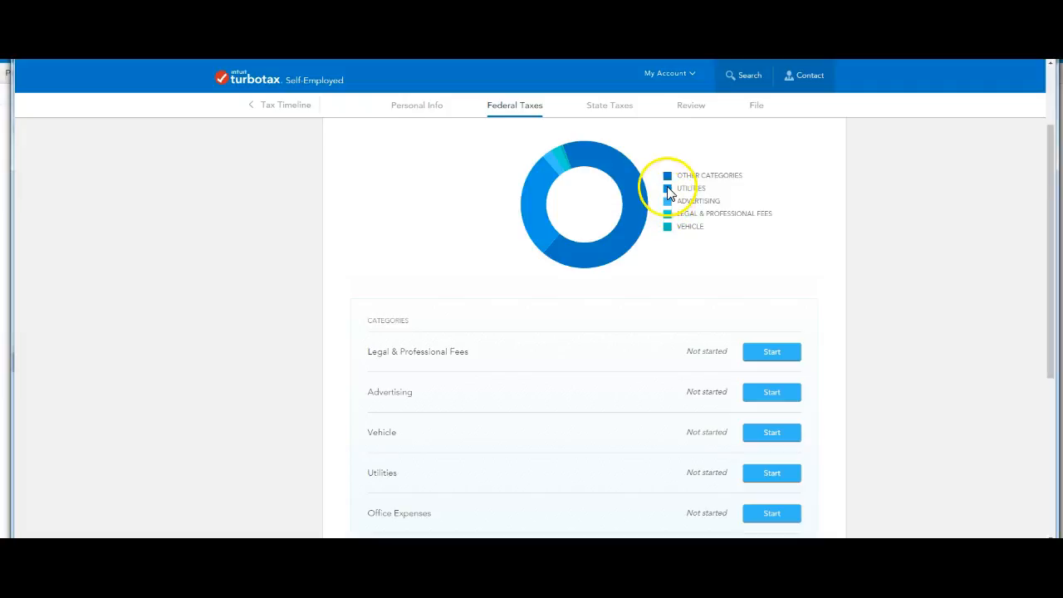
{"action": "scroll", "coordinate": [562, 307], "scroll_direction": "down", "scroll_amount": 3}
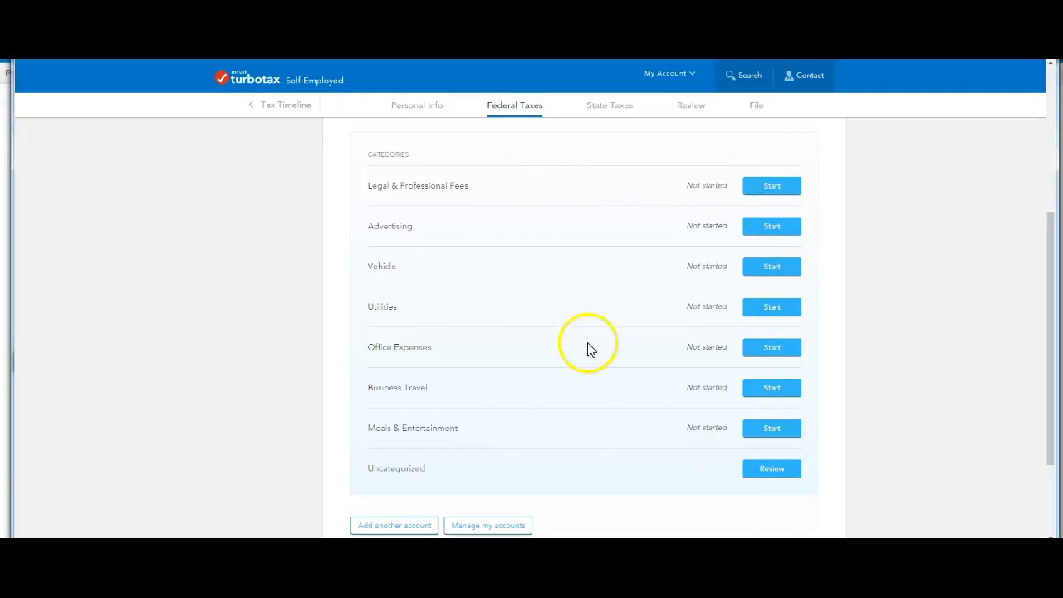
{"action": "scroll", "coordinate": [588, 351], "scroll_direction": "down", "scroll_amount": 2}
{"action": "scroll", "coordinate": [586, 350], "scroll_direction": "down", "scroll_amount": 1}
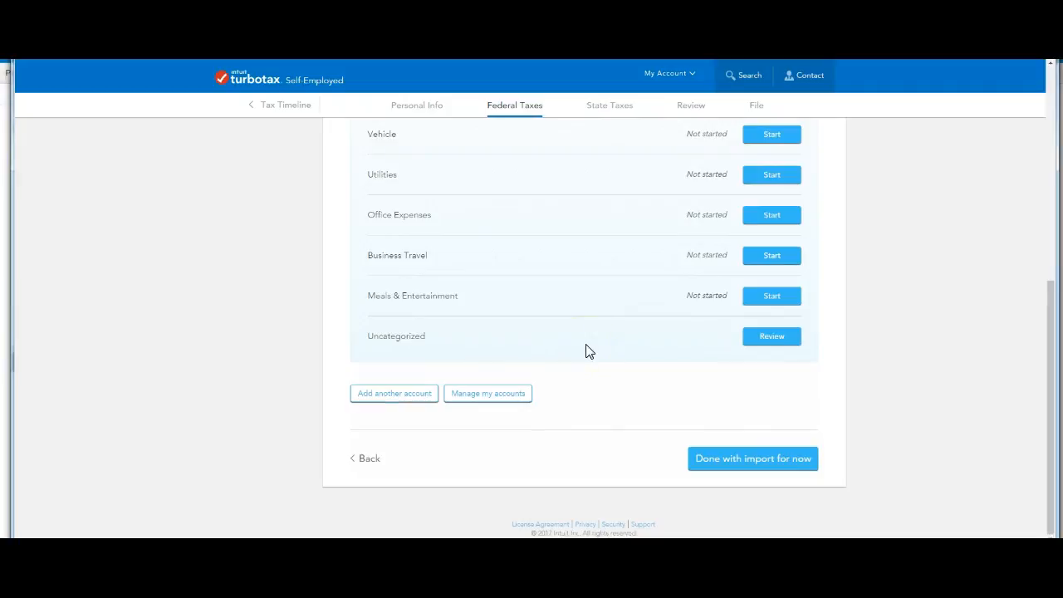
{"action": "scroll", "coordinate": [586, 351], "scroll_direction": "up", "scroll_amount": 1}
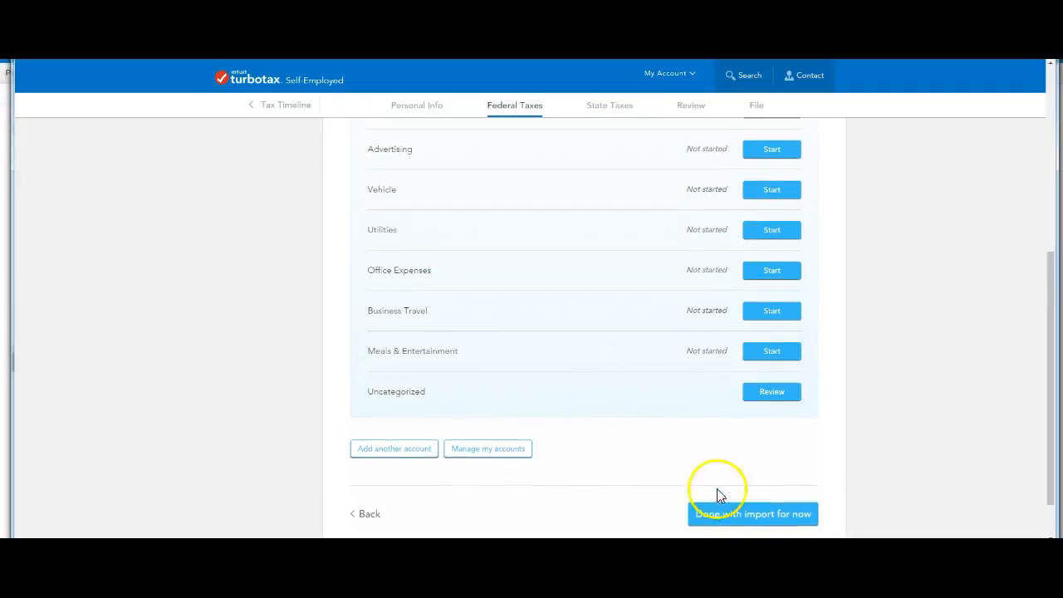
- Finish the expense import for now and review the Accounting info summary
{"action": "left_click", "coordinate": [734, 515]}
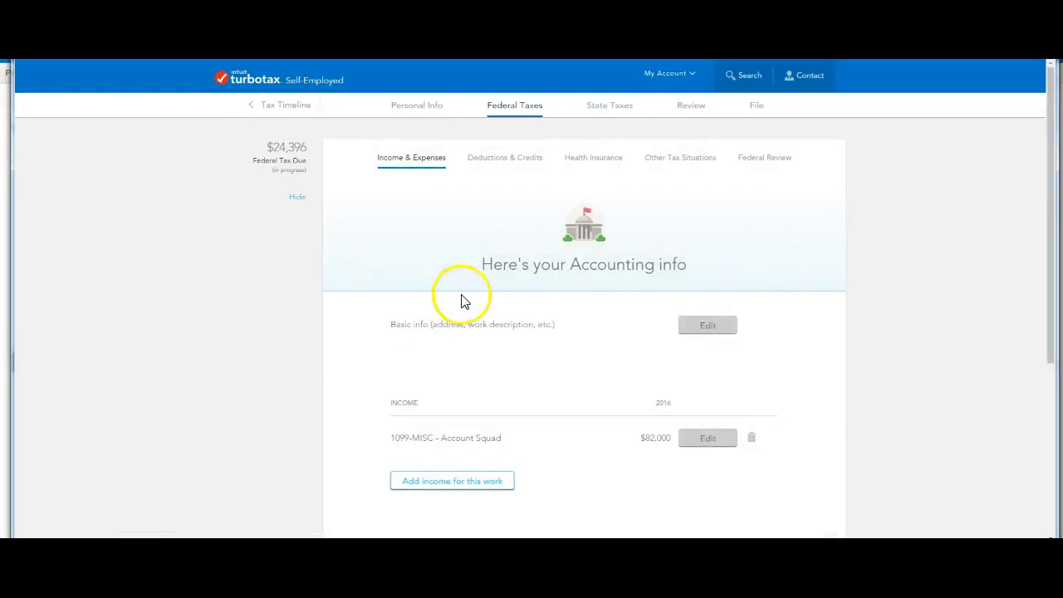
{"action": "scroll", "coordinate": [463, 301], "scroll_direction": "down", "scroll_amount": 2}
{"action": "scroll", "coordinate": [462, 301], "scroll_direction": "up", "scroll_amount": 2}
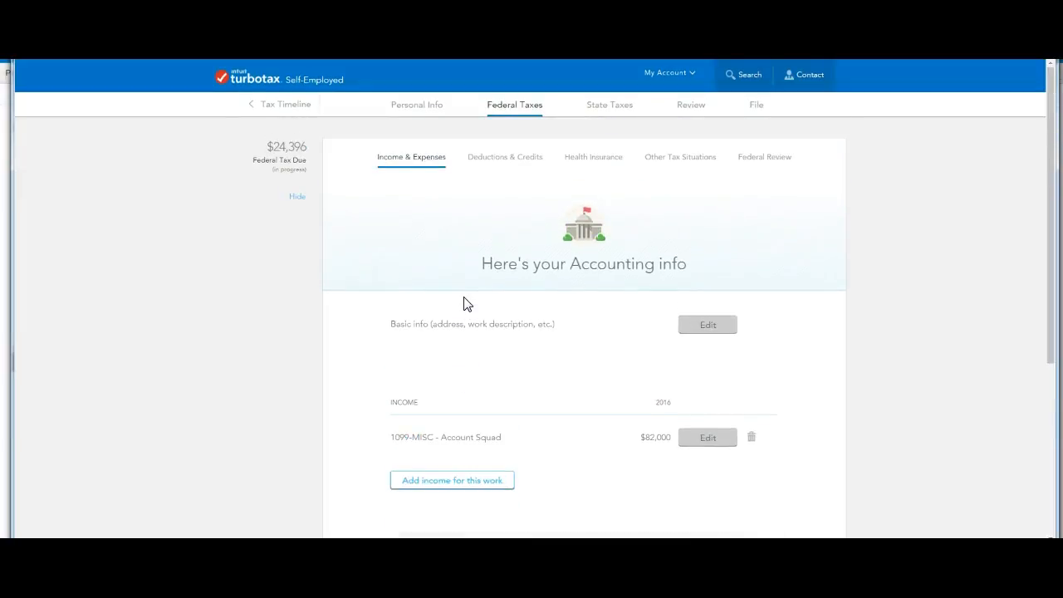